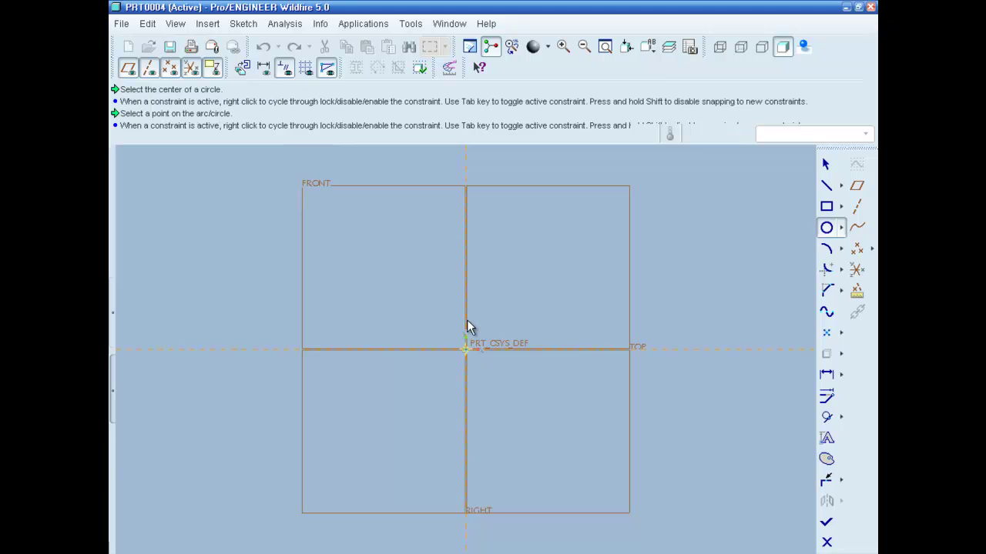
- Draw a circle centred on the origin, set its diameter to 100, and finish the sketch
{"action": "left_click", "coordinate": [458, 285]}
{"action": "middle_click", "coordinate": [377, 292]}
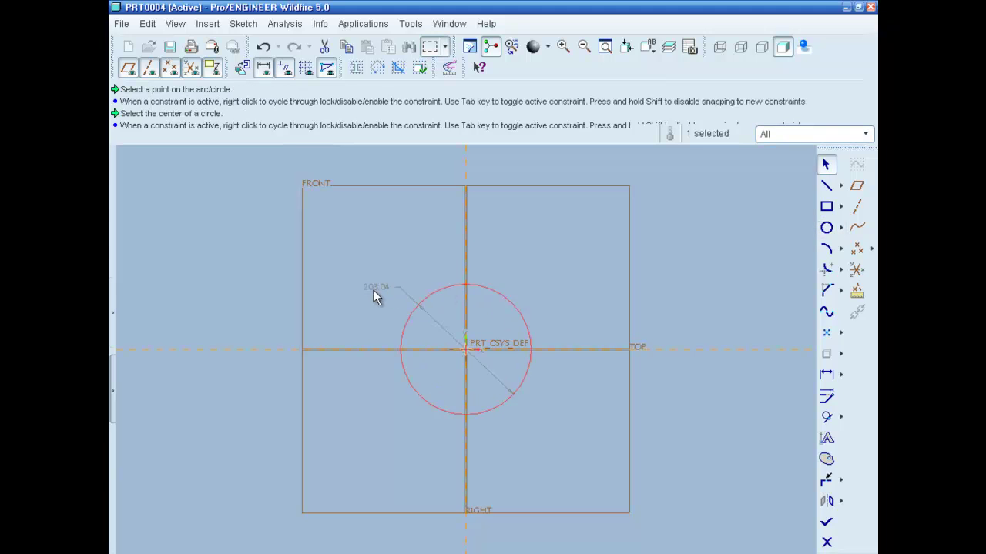
{"action": "double_click", "coordinate": [373, 290]}
{"action": "type", "text": "100"}
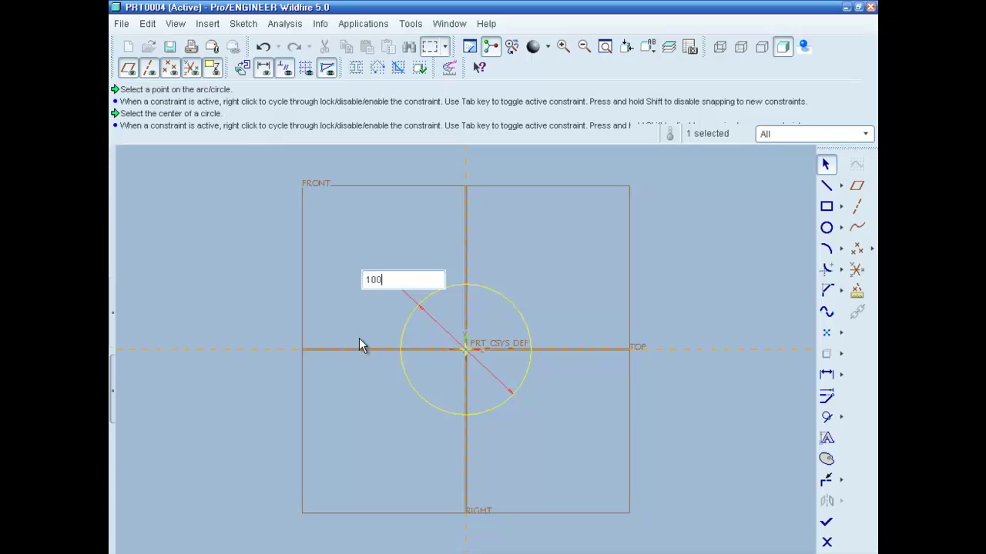
{"action": "key", "text": "Return"}
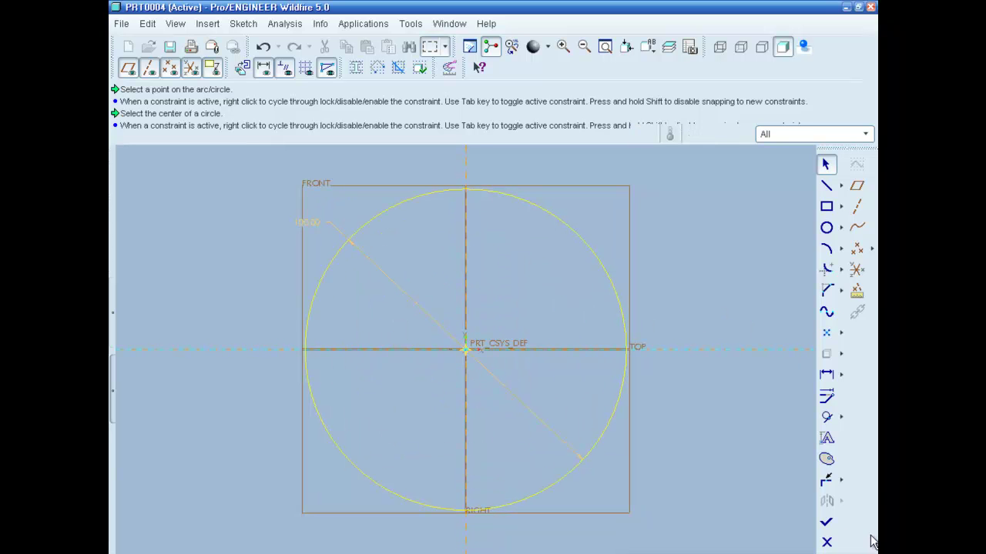
{"action": "left_click", "coordinate": [826, 522]}
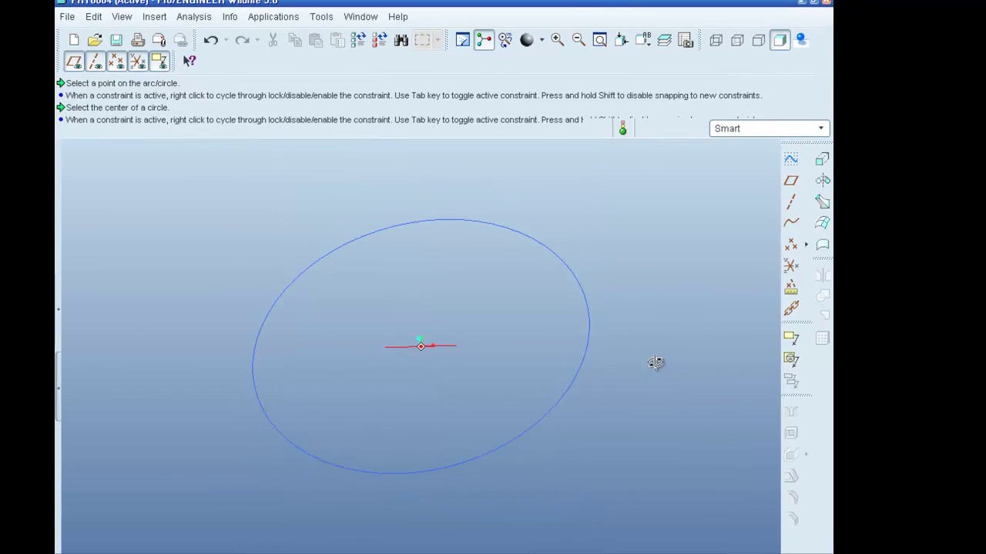
- Create a datum point where the two halves of the sketched circle meet, on the side opposite the circle's start
{"action": "left_click", "coordinate": [742, 243]}
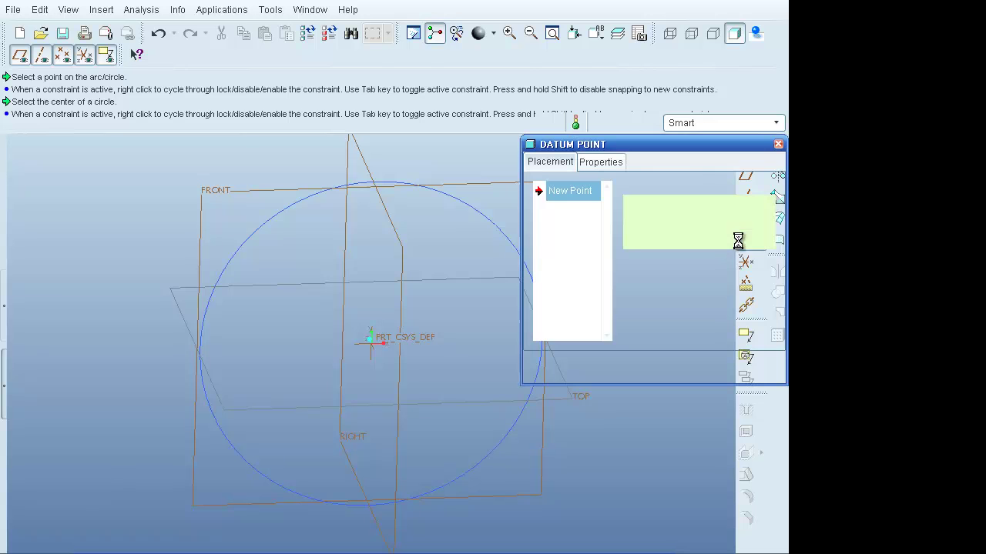
{"action": "left_click", "coordinate": [303, 248]}
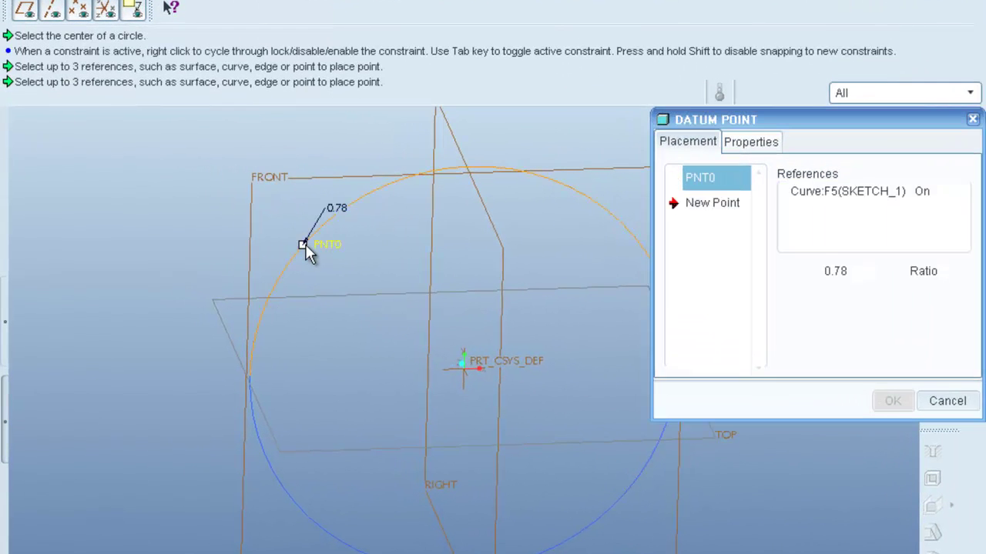
{"action": "left_click", "coordinate": [263, 454], "text": "ctrl"}
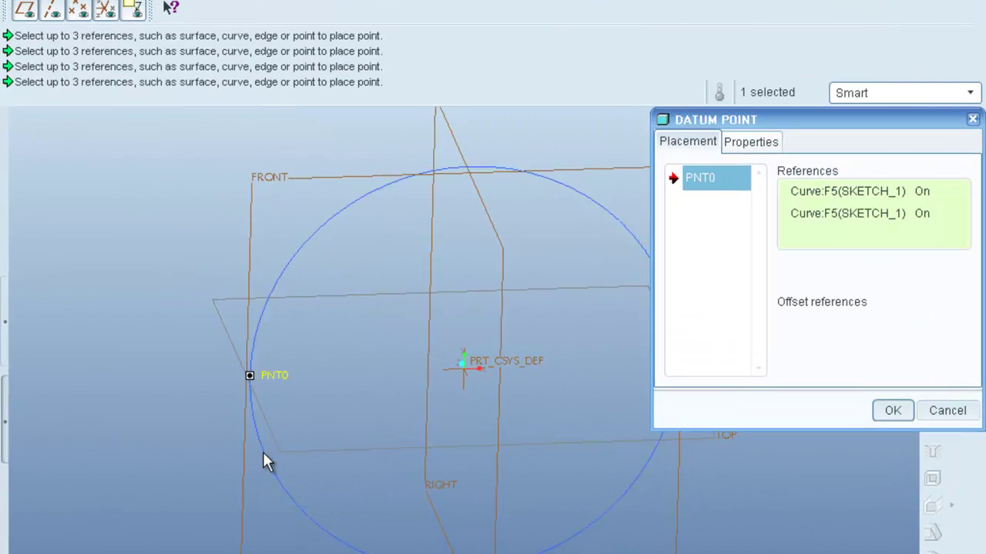
{"action": "left_click", "coordinate": [890, 411]}
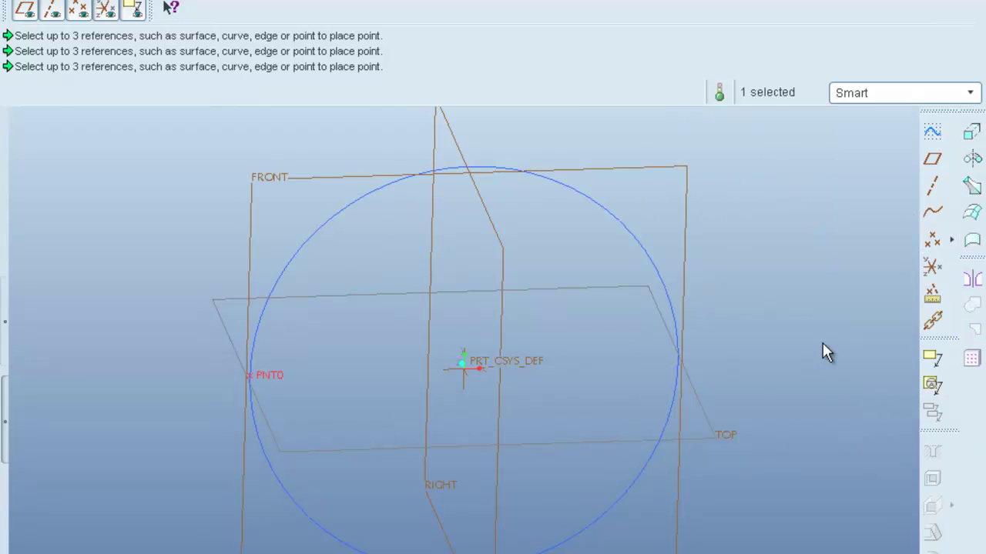
- Start a Variable Section Sweep and assign the sketched circle as its origin trajectory
{"action": "middle_click_drag", "start_coordinate": [718, 336], "coordinate": [705, 441]}
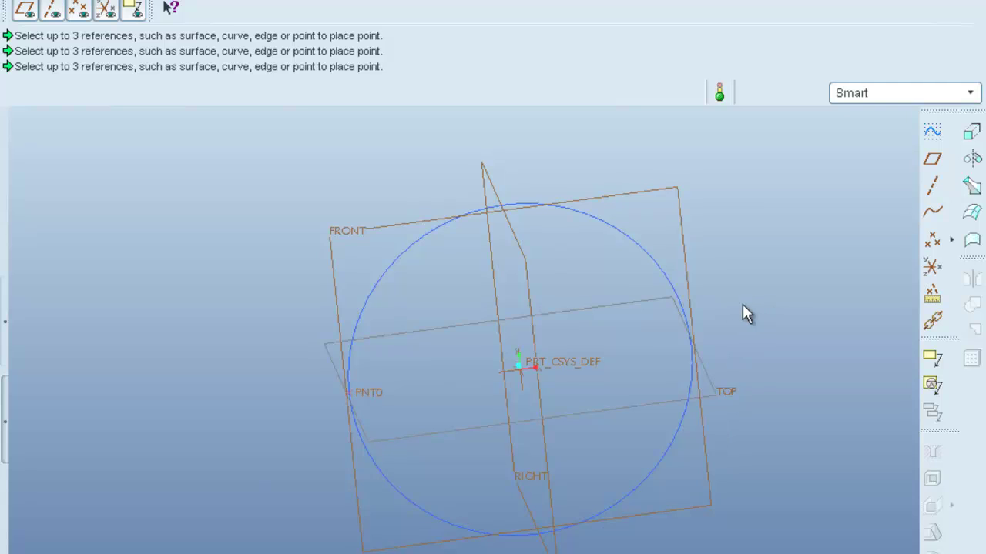
{"action": "scroll", "coordinate": [742, 304], "scroll_direction": "up", "scroll_amount": 1}
{"action": "left_click", "coordinate": [971, 186]}
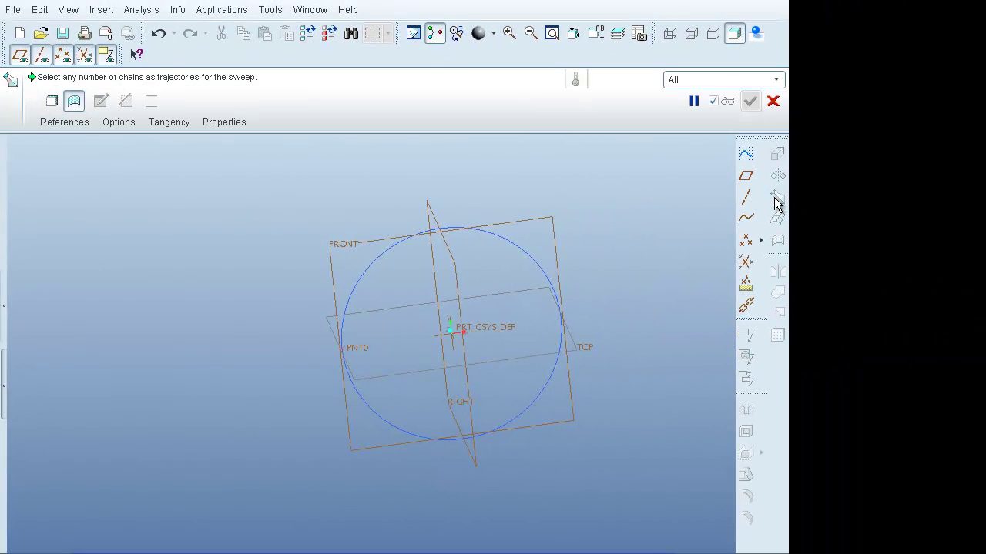
{"action": "left_click", "coordinate": [62, 123]}
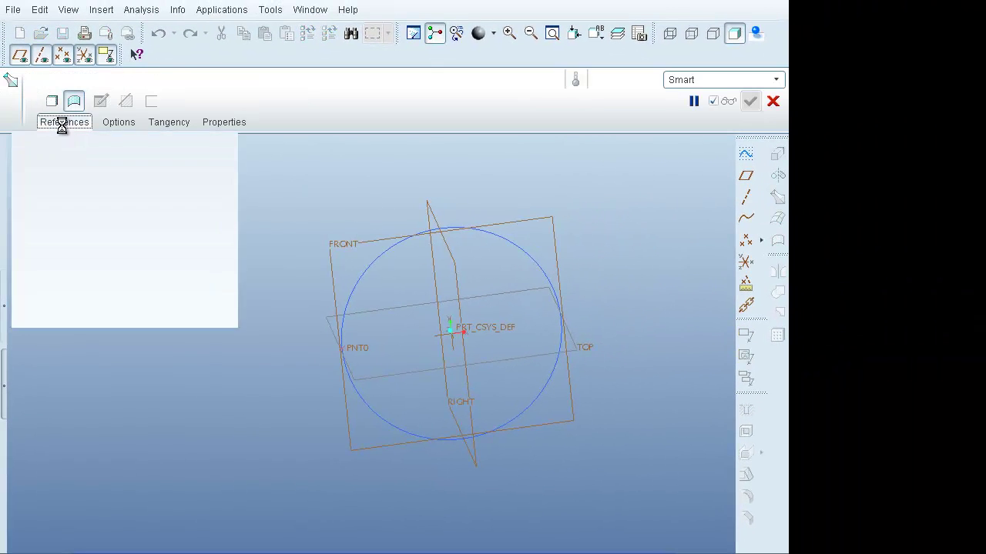
{"action": "left_click", "coordinate": [393, 248]}
{"action": "middle_click_drag", "start_coordinate": [619, 284], "coordinate": [604, 299]}
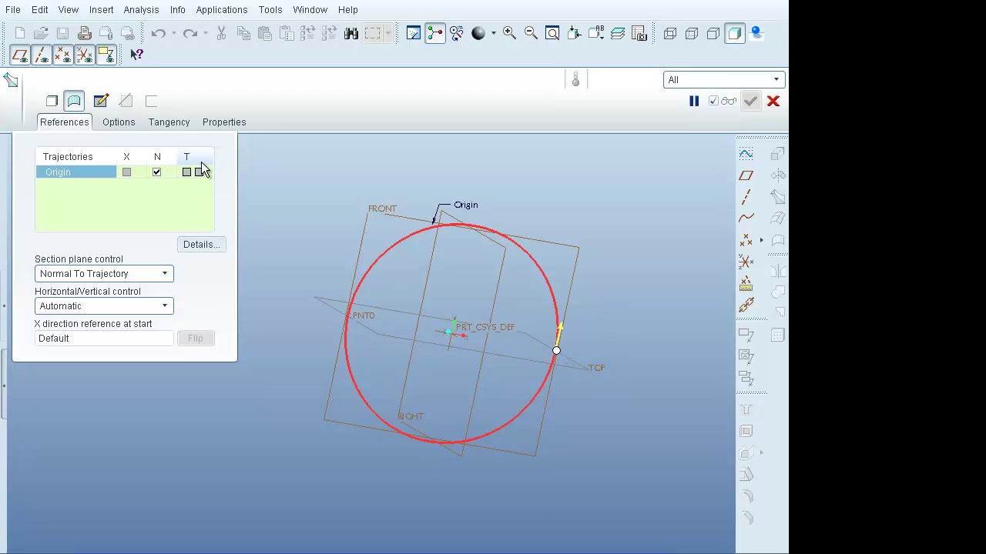
- Set the sweep's sketch placement point to datum point PNT0
{"action": "left_click", "coordinate": [118, 123]}
{"action": "left_click", "coordinate": [127, 194]}
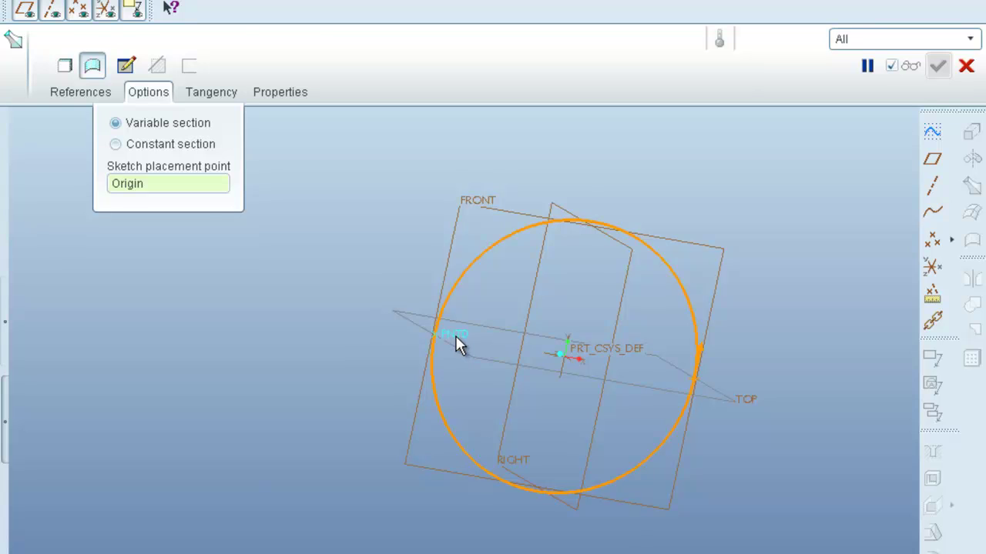
{"action": "left_click", "coordinate": [454, 339]}
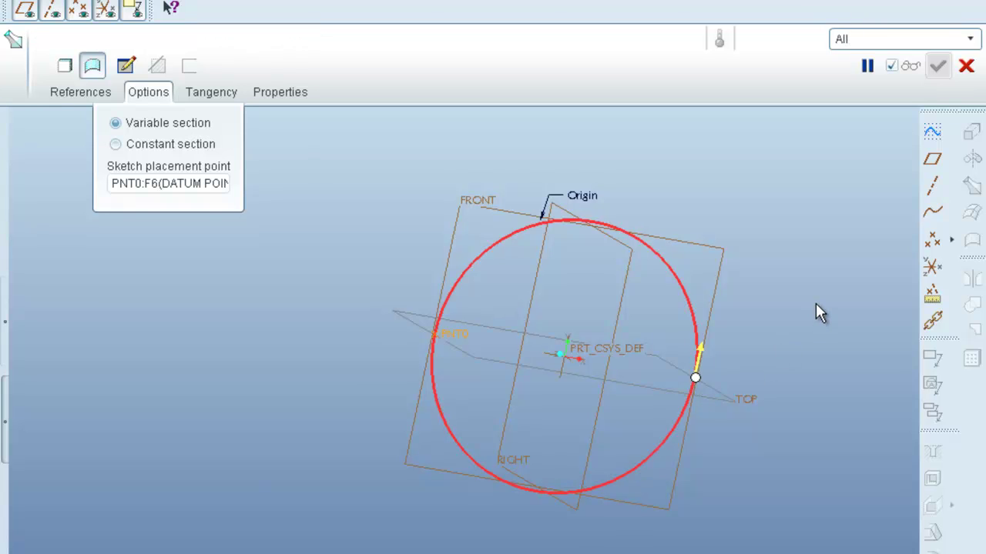
- Open the sweep's section sketch and add the default coordinate system PRT_CSYS_DEF as a sketch reference
{"action": "left_click", "coordinate": [128, 65]}
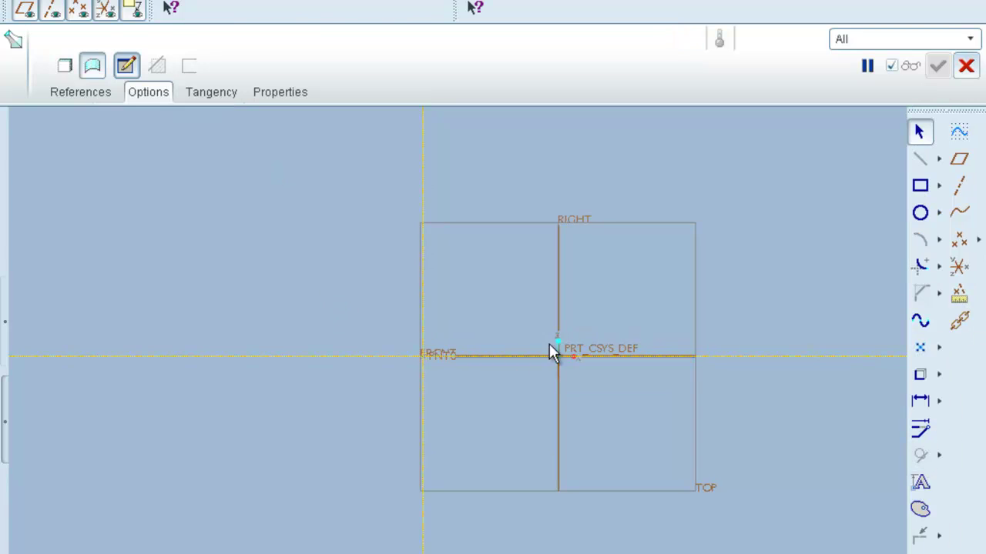
{"action": "scroll", "coordinate": [589, 291], "scroll_direction": "up", "scroll_amount": 3}
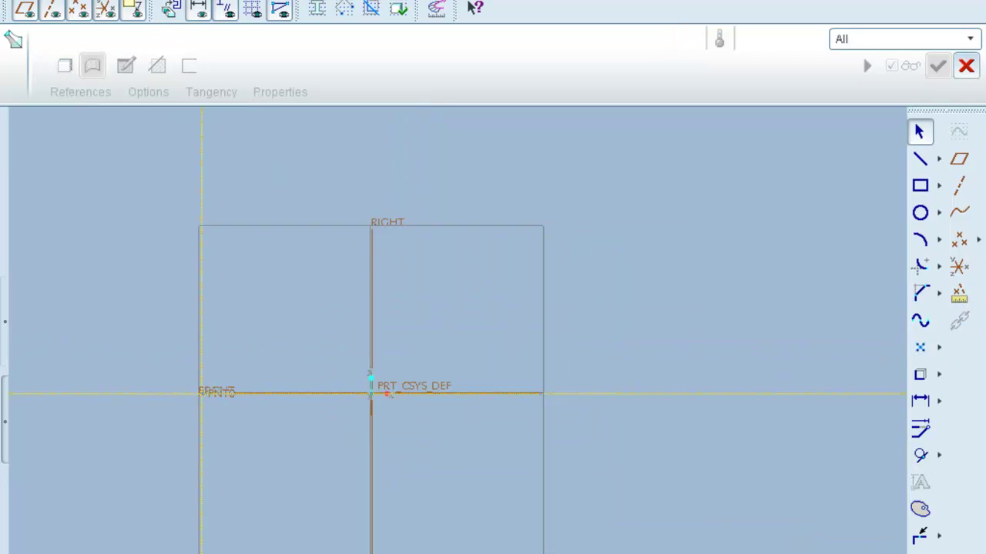
{"action": "left_click", "coordinate": [159, 2]}
{"action": "left_click", "coordinate": [200, 1]}
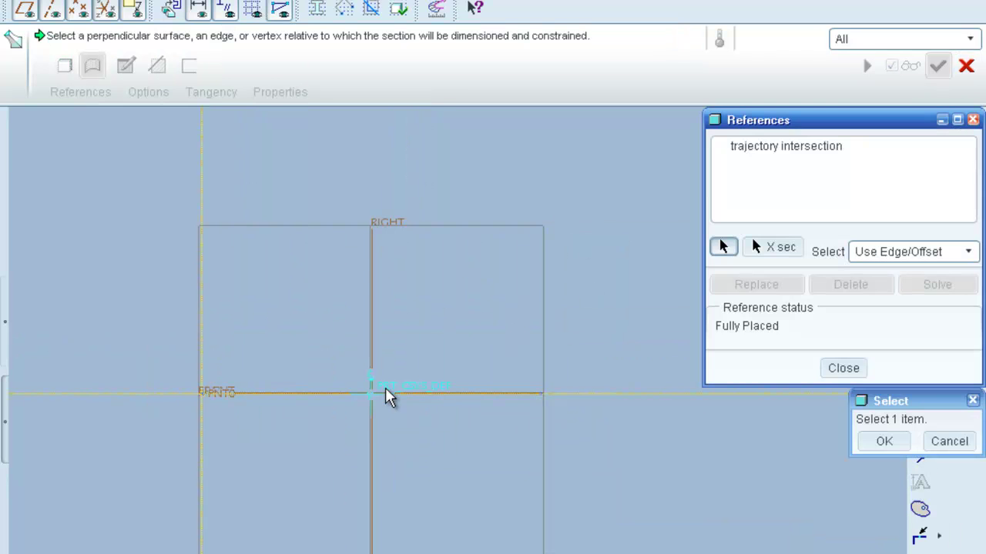
{"action": "left_click", "coordinate": [385, 392]}
{"action": "left_click", "coordinate": [843, 368]}
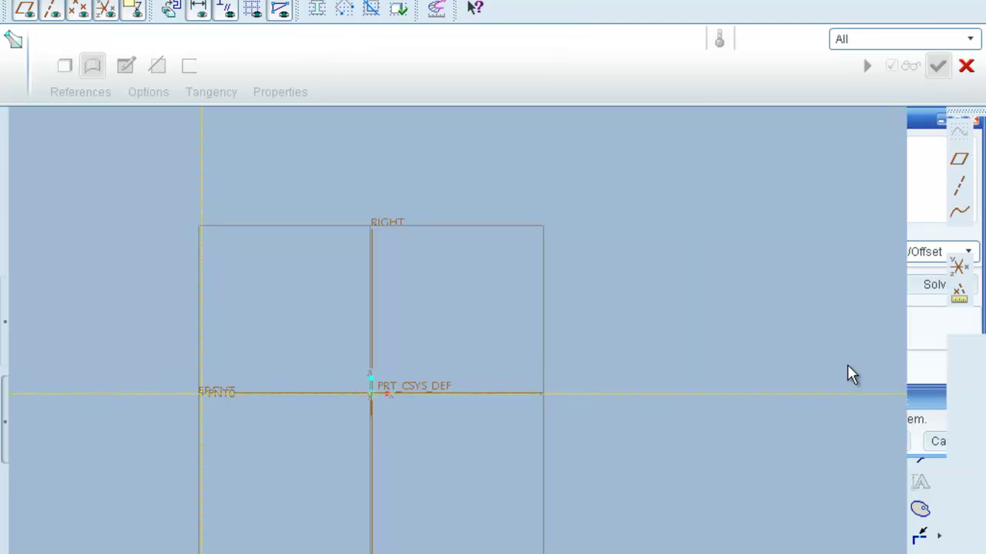
- Draw a vertical centerline through the default coordinate system
{"action": "left_click", "coordinate": [939, 158]}
{"action": "left_click", "coordinate": [859, 160]}
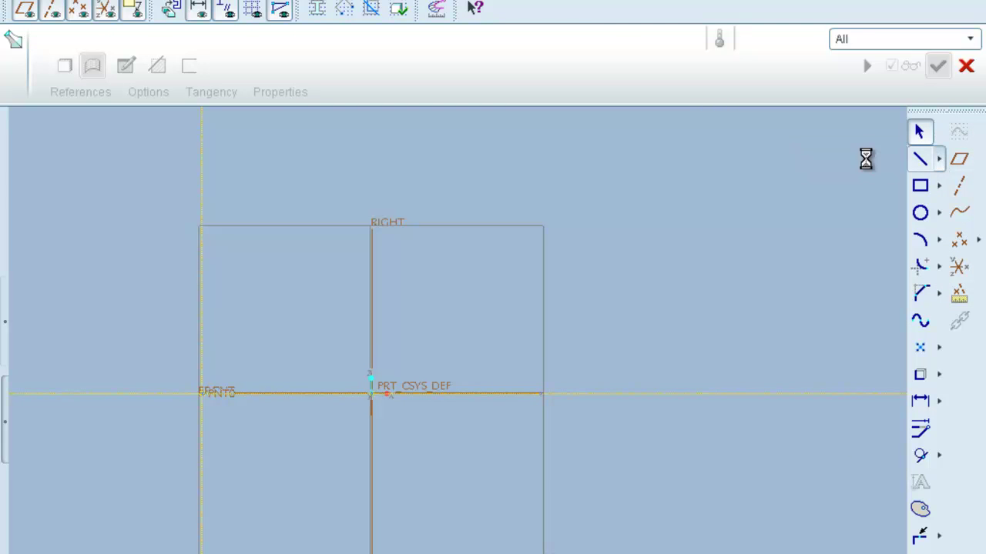
{"action": "left_click", "coordinate": [371, 416]}
{"action": "middle_click", "coordinate": [449, 312]}
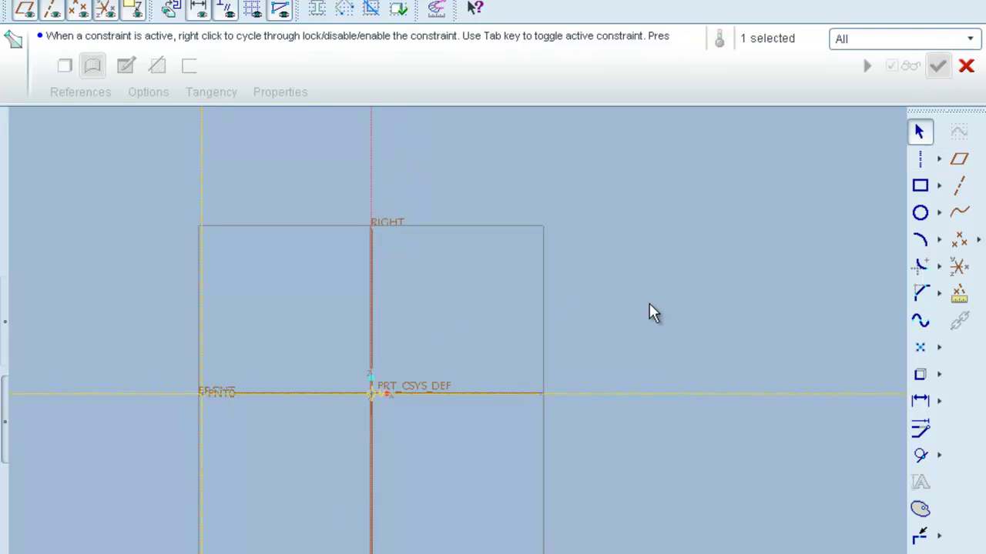
- Sketch a five-point spline that starts above the origin on the centerline, passes through PNT0, and ends below the origin on the centerline
{"action": "middle_click_drag", "start_coordinate": [646, 308], "coordinate": [695, 298]}
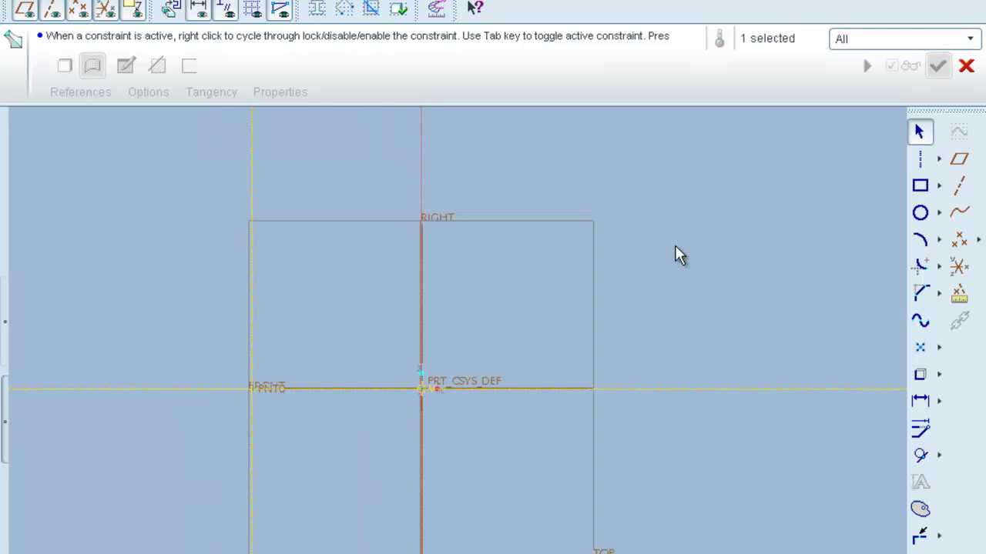
{"action": "left_click", "coordinate": [675, 255]}
{"action": "left_click", "coordinate": [920, 319]}
{"action": "left_click", "coordinate": [421, 273]}
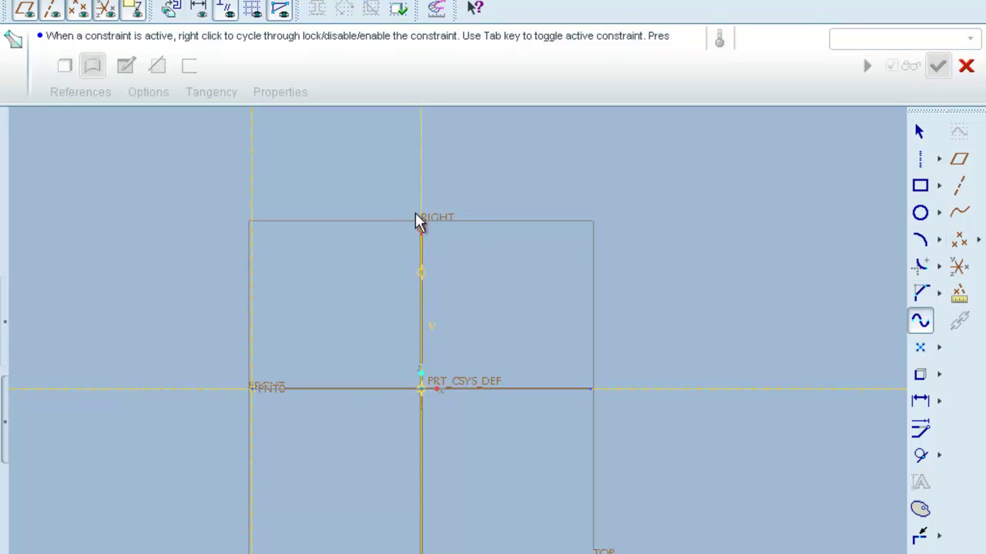
{"action": "left_click", "coordinate": [354, 185]}
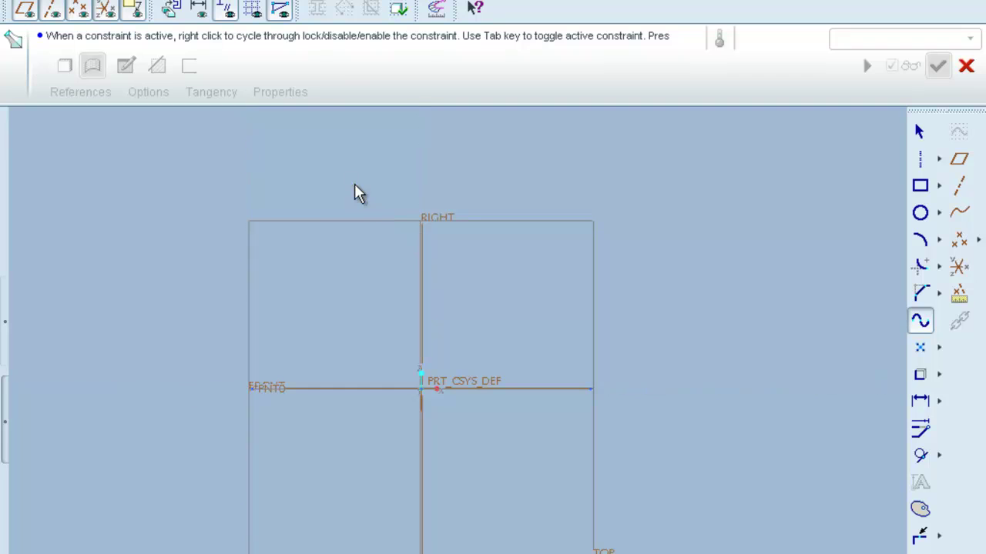
{"action": "left_click", "coordinate": [255, 394]}
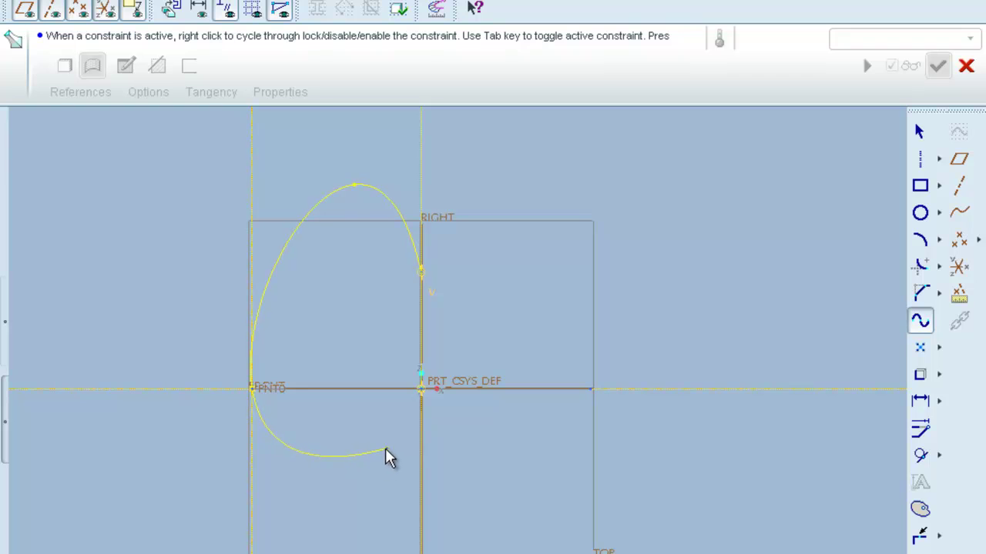
{"action": "left_click", "coordinate": [385, 484]}
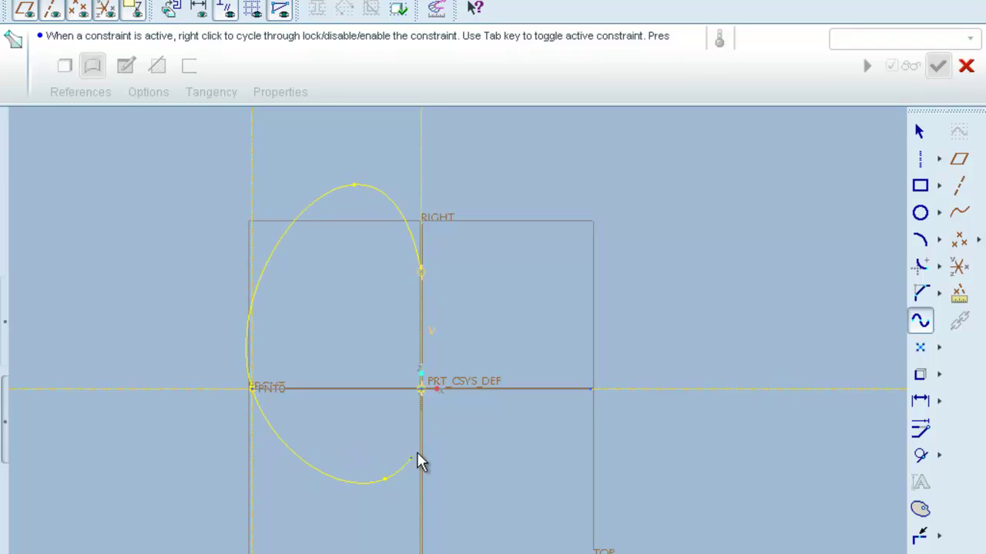
{"action": "left_click", "coordinate": [419, 432]}
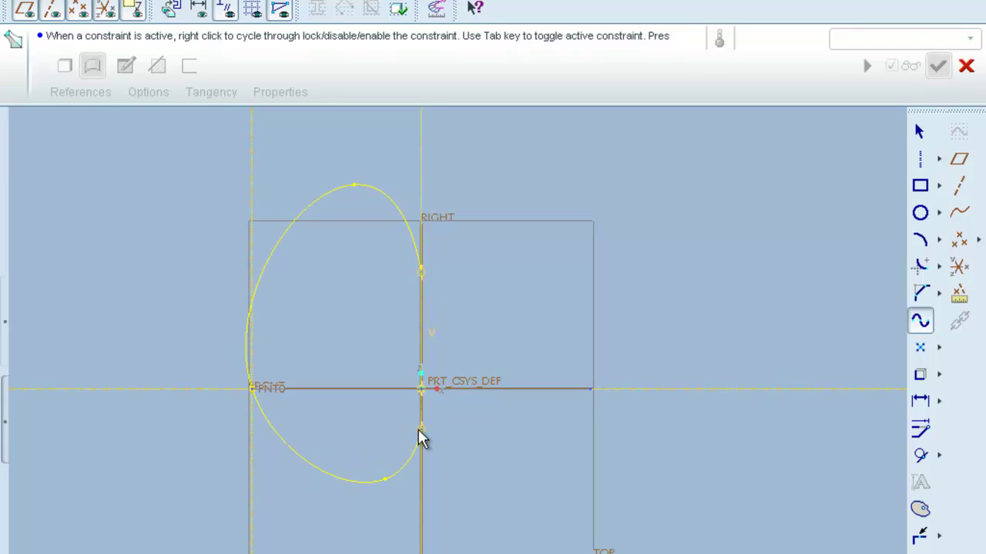
{"action": "middle_click", "coordinate": [508, 451]}
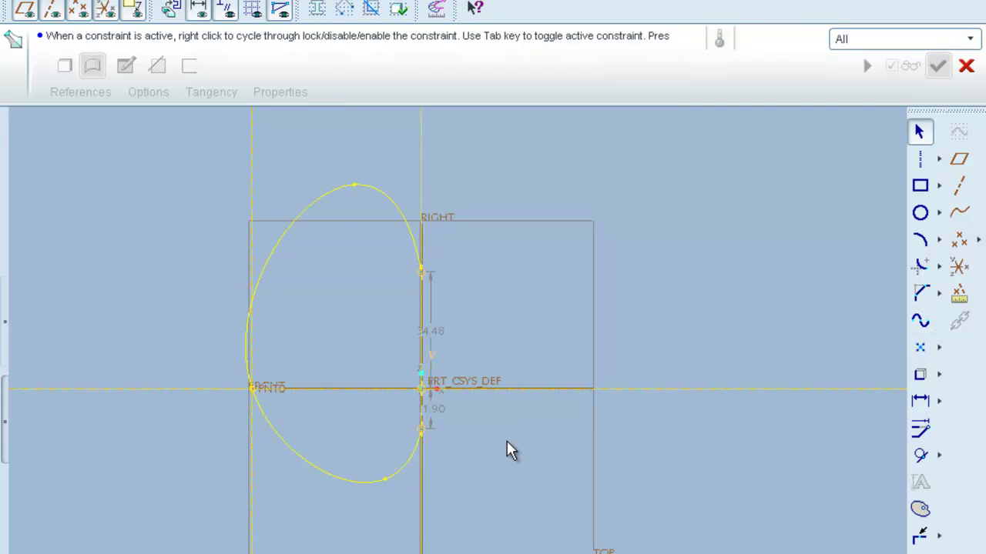
- Close the profile with a vertical line along the centerline between the spline's two endpoints
{"action": "left_click", "coordinate": [940, 159]}
{"action": "left_click", "coordinate": [806, 164]}
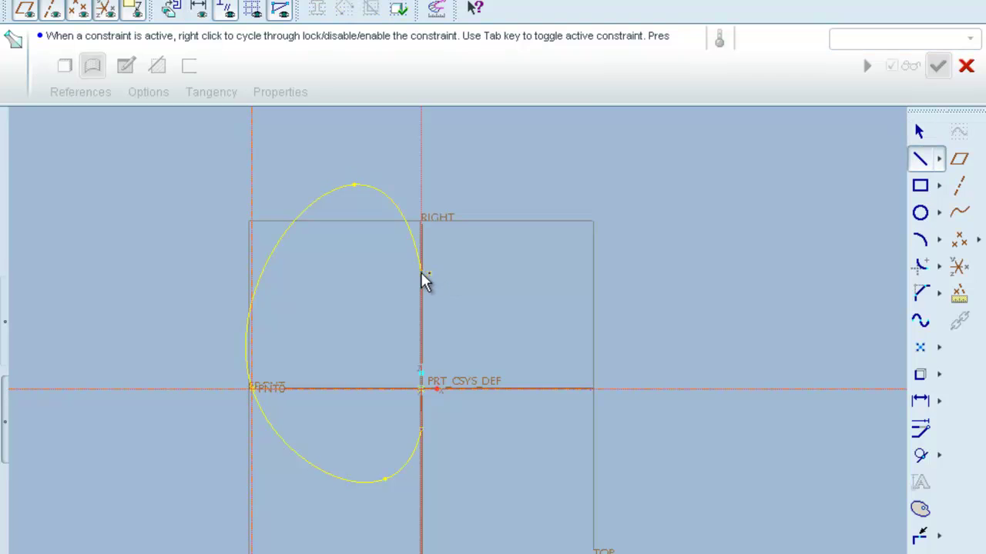
{"action": "left_click", "coordinate": [421, 273]}
{"action": "left_click", "coordinate": [421, 428]}
{"action": "middle_click", "coordinate": [512, 438]}
{"action": "middle_click", "coordinate": [696, 296]}
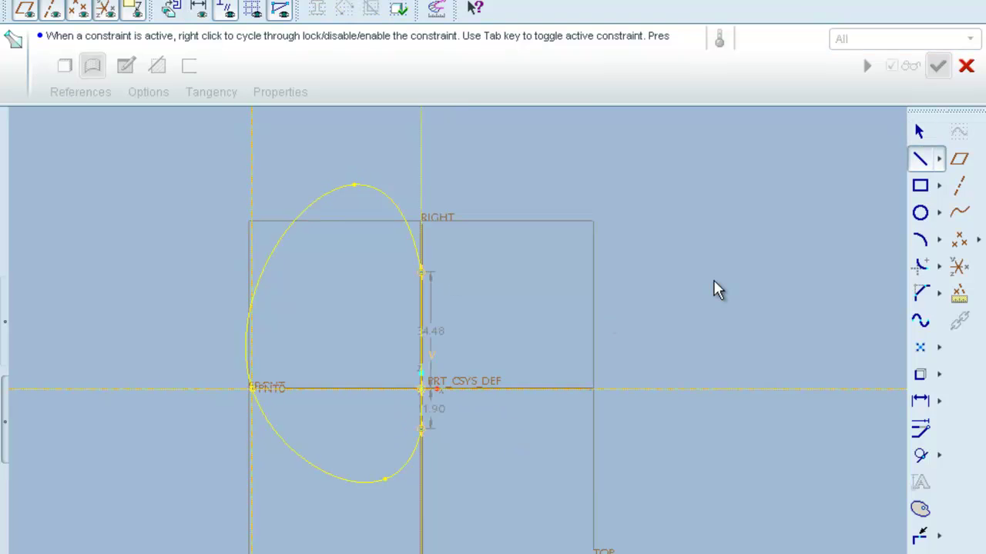
- Dimension the height of the spline's upper interior point above the horizontal reference, keeping the offered value
{"action": "left_click", "coordinate": [920, 401]}
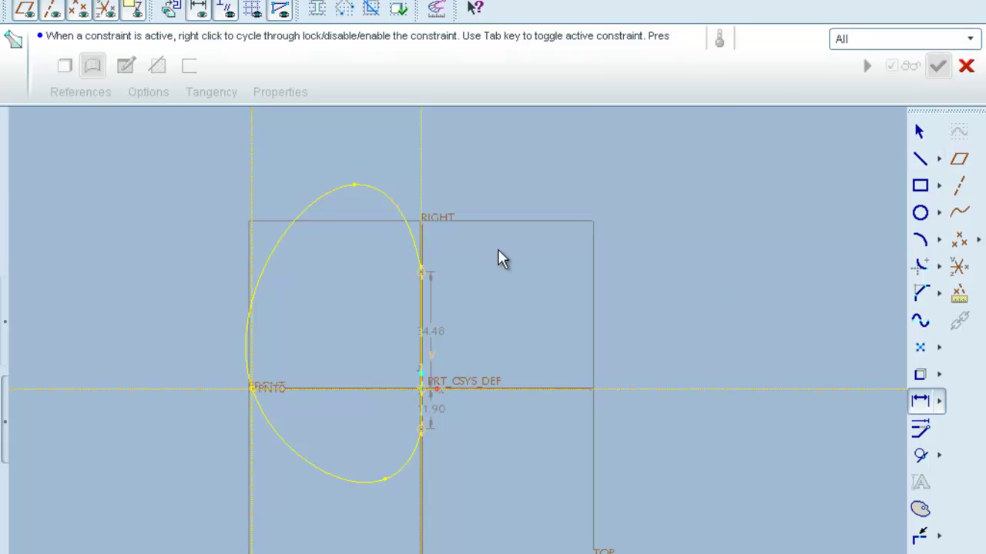
{"action": "left_click", "coordinate": [354, 185]}
{"action": "left_click", "coordinate": [330, 389]}
{"action": "middle_click", "coordinate": [164, 274]}
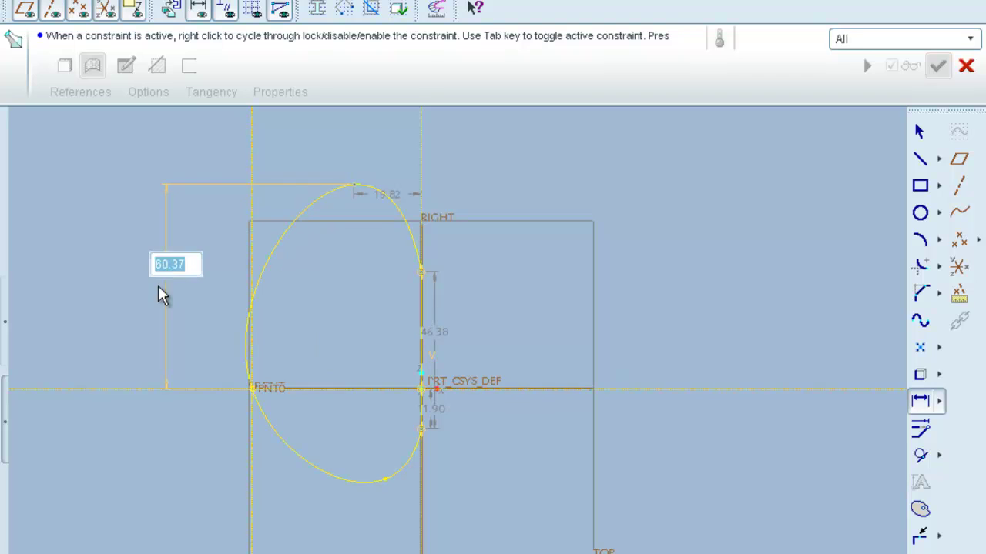
{"action": "key", "text": "Return"}
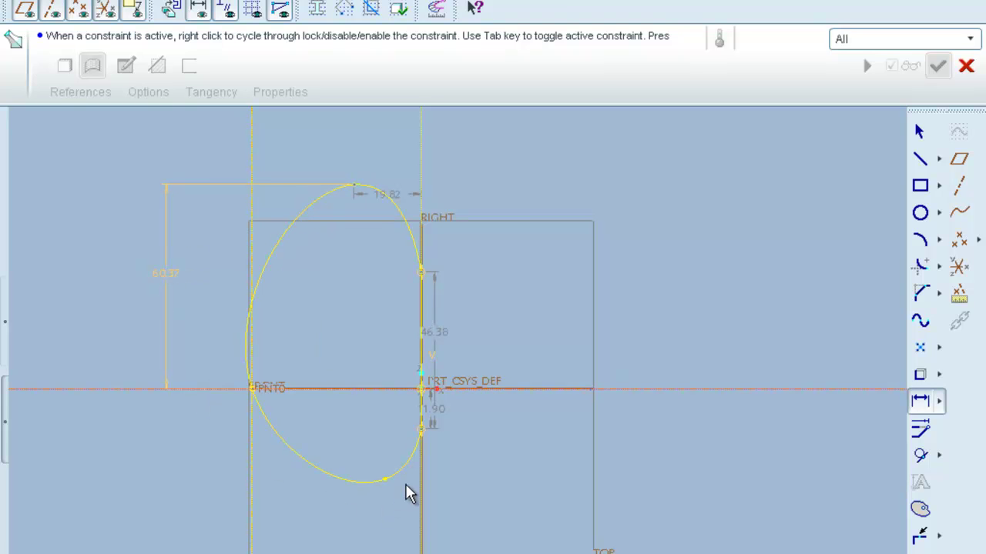
- Dimension the spline's lower interior point from the horizontal reference and set the distance to 42
{"action": "left_click", "coordinate": [384, 483]}
{"action": "middle_click", "coordinate": [178, 468]}
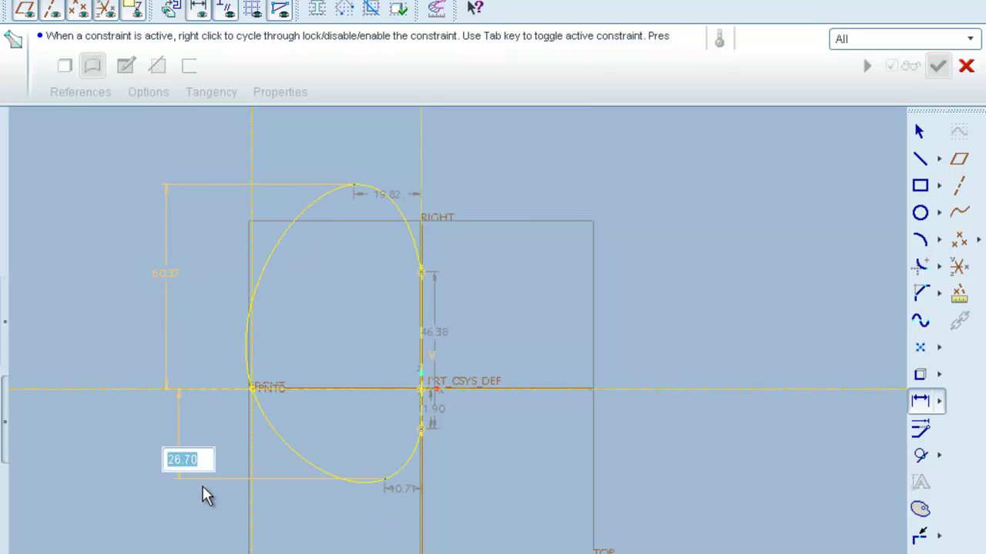
{"action": "middle_click", "coordinate": [534, 476]}
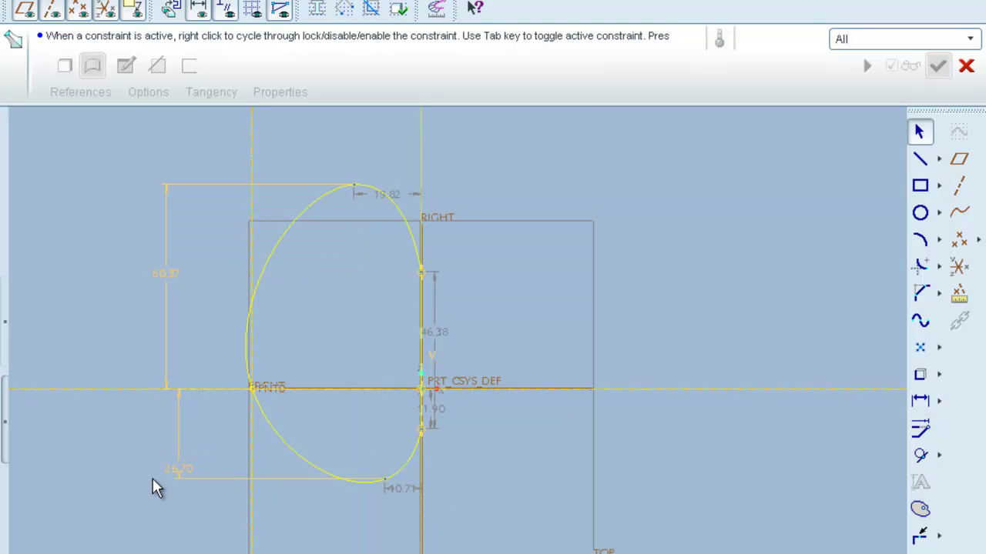
{"action": "double_click", "coordinate": [183, 474]}
{"action": "type", "text": "42"}
{"action": "key", "text": "Return"}
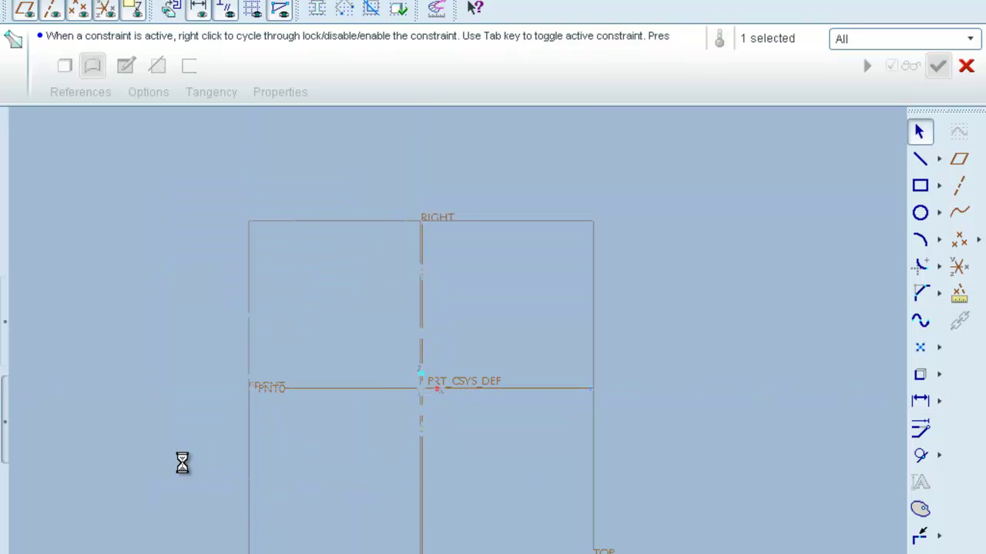
- Set the spline's upper interior point to a height of 55 and a horizontal distance of 20 from the centerline
{"action": "double_click", "coordinate": [172, 277]}
{"action": "type", "text": "55"}
{"action": "key", "text": "Return"}
{"action": "left_click_drag", "start_coordinate": [392, 220], "coordinate": [392, 176]}
{"action": "double_click", "coordinate": [390, 171]}
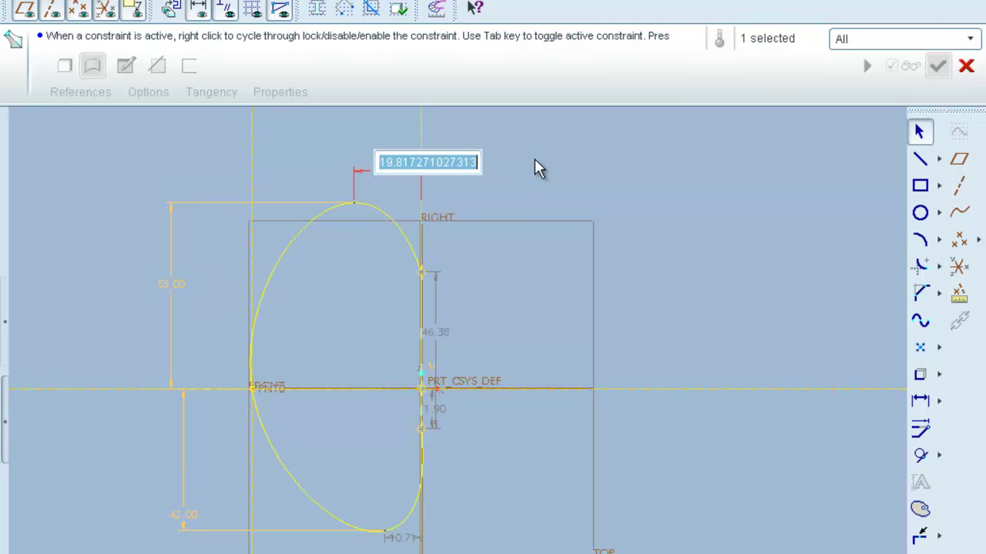
{"action": "type", "text": "20"}
{"action": "key", "text": "Return"}
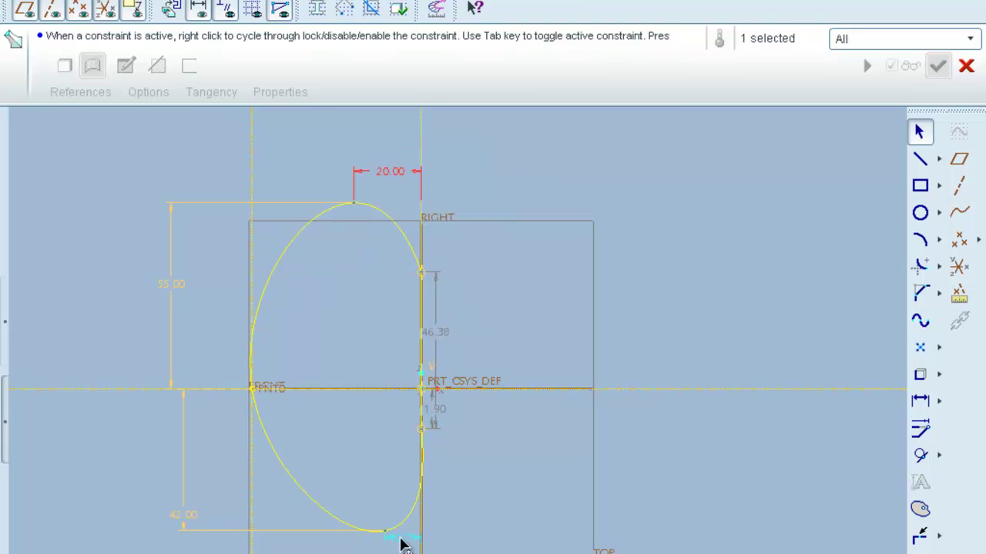
- Set the lower interior point 10 from the centerline and the spline's lower endpoint 30 below the horizontal reference
{"action": "double_click", "coordinate": [401, 537]}
{"action": "type", "text": "10"}
{"action": "key", "text": "Return"}
{"action": "left_click", "coordinate": [435, 415]}
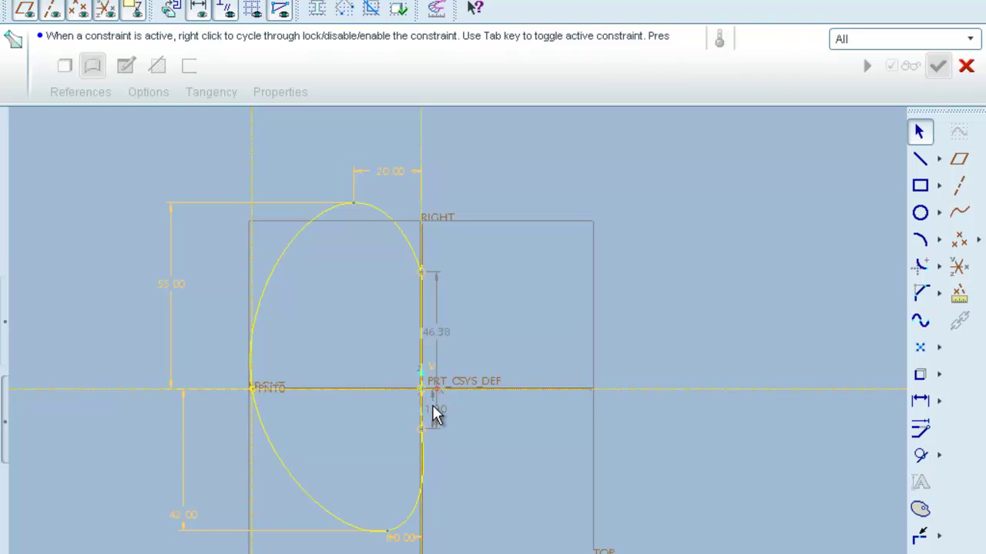
{"action": "double_click", "coordinate": [435, 416]}
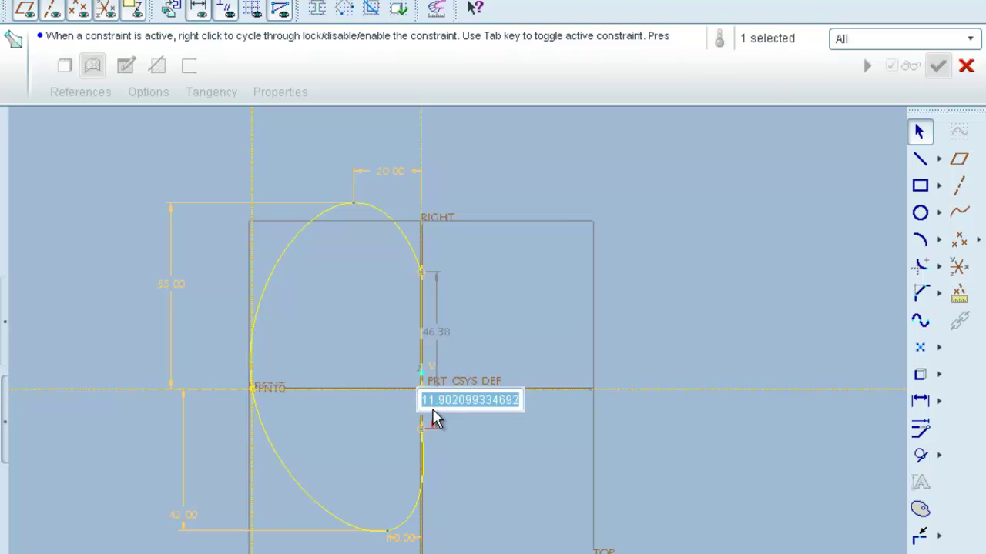
{"action": "type", "text": "30"}
{"action": "key", "text": "Return"}
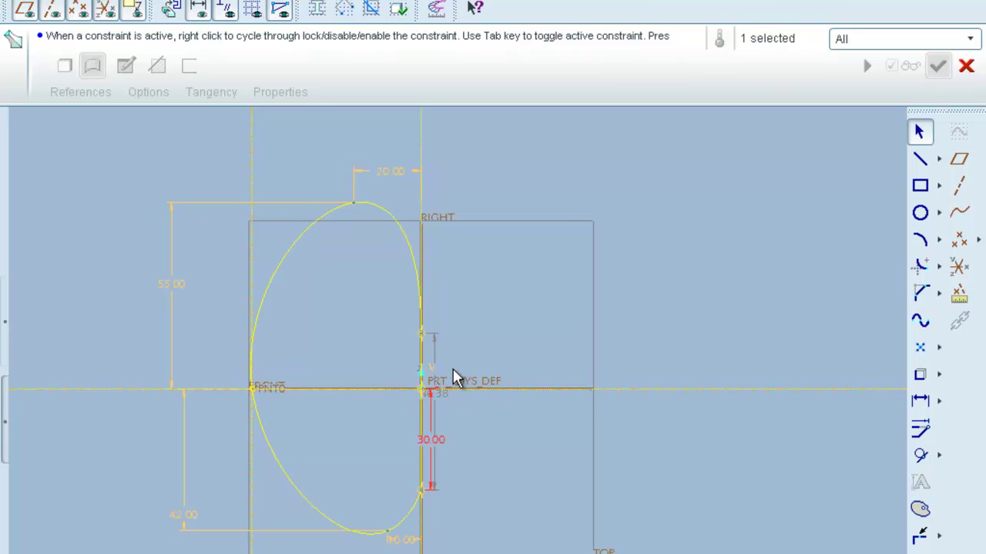
- Dimension the spline's upper endpoint from the horizontal reference and set the distance to 43
{"action": "left_click_drag", "start_coordinate": [441, 393], "coordinate": [486, 395]}
{"action": "middle_click", "coordinate": [489, 402]}
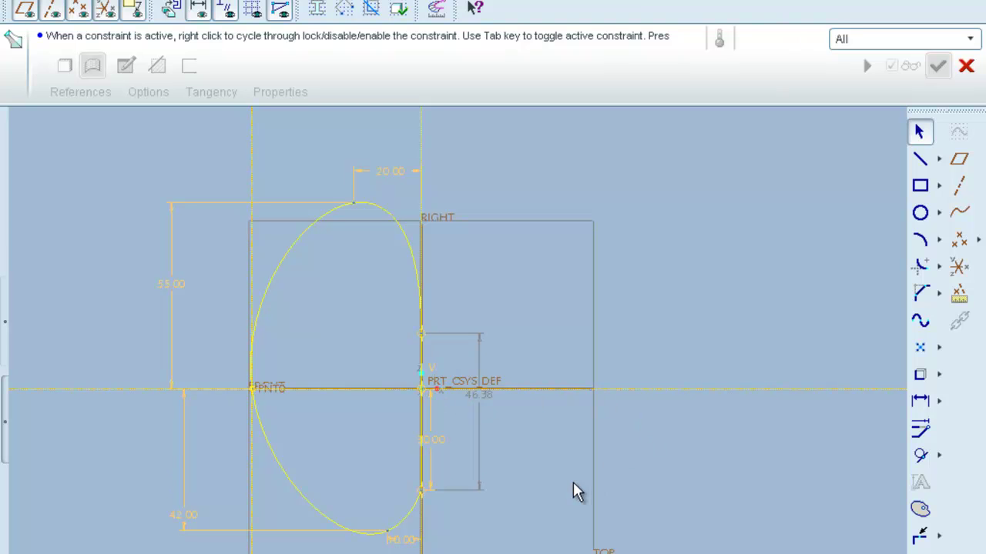
{"action": "left_click", "coordinate": [920, 402]}
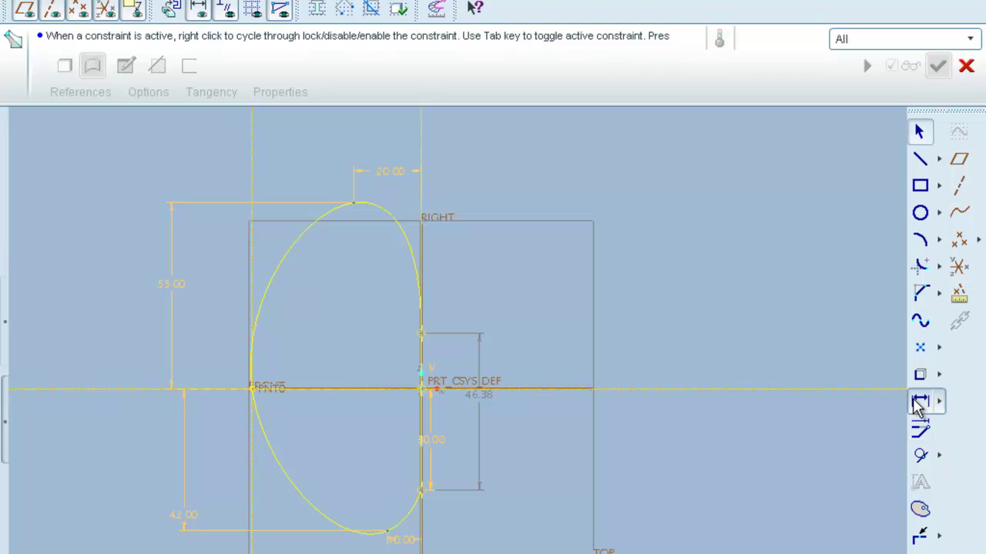
{"action": "left_click", "coordinate": [593, 390]}
{"action": "left_click", "coordinate": [422, 339]}
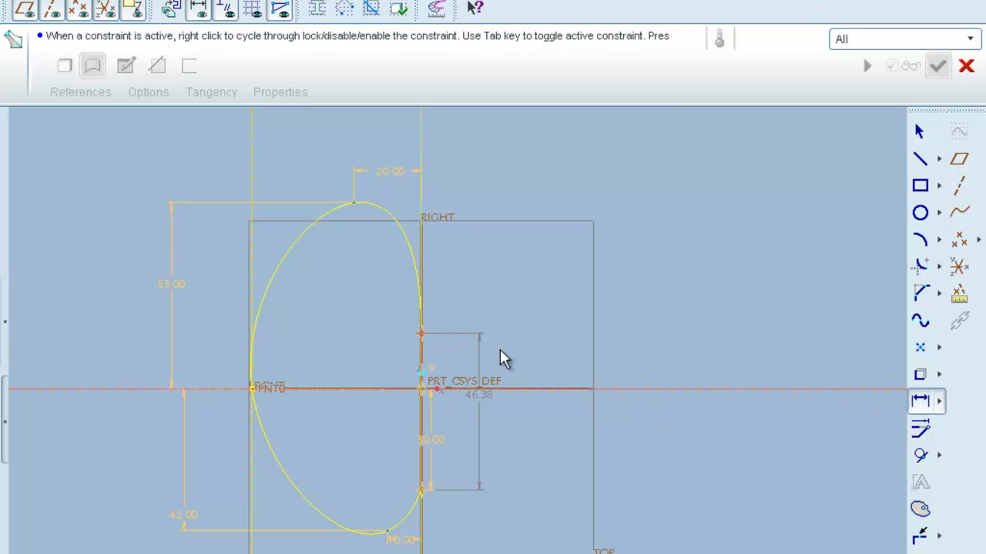
{"action": "middle_click", "coordinate": [564, 351]}
{"action": "middle_click", "coordinate": [679, 350]}
{"action": "middle_click", "coordinate": [679, 350]}
{"action": "left_click", "coordinate": [563, 350]}
{"action": "double_click", "coordinate": [565, 355]}
{"action": "type", "text": "43"}
{"action": "key", "text": "Return"}
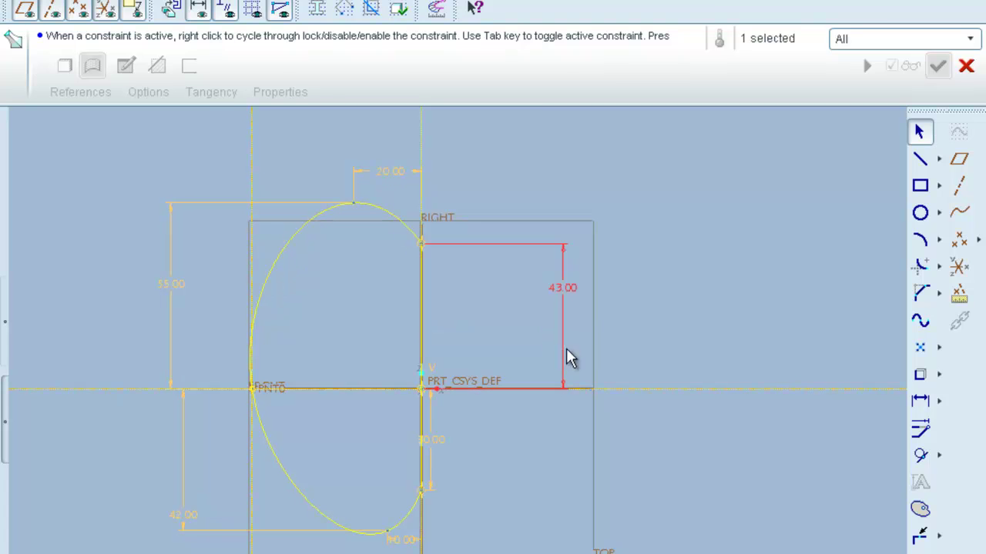
{"action": "left_click", "coordinate": [706, 335]}
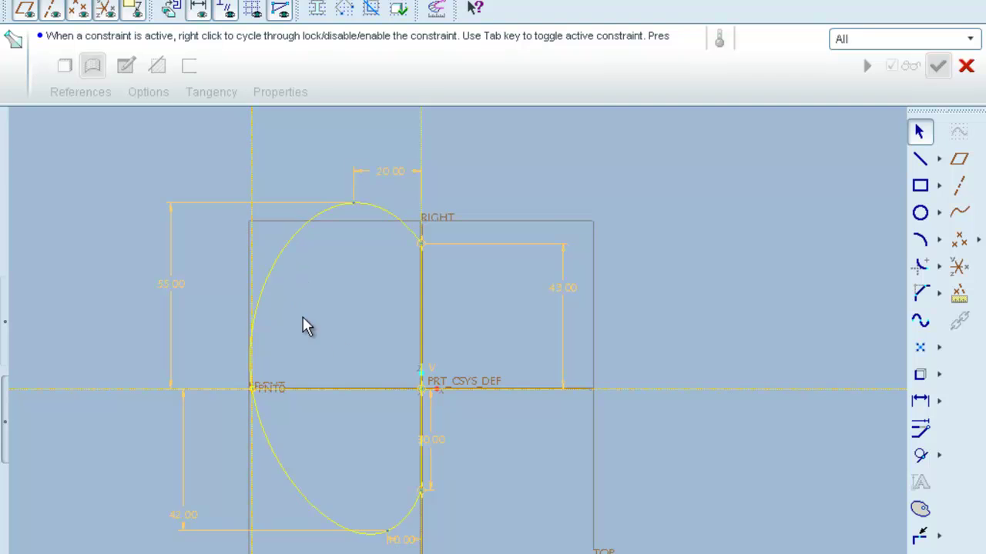
{"action": "scroll", "coordinate": [343, 348], "scroll_direction": "down", "scroll_amount": 1}
{"action": "scroll", "coordinate": [459, 204], "scroll_direction": "up", "scroll_amount": 1}
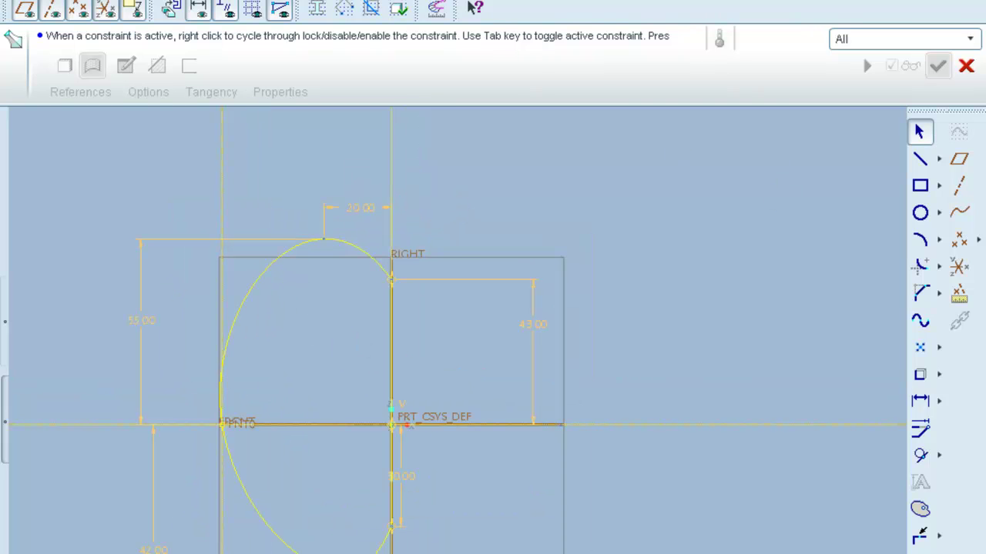
{"action": "left_click", "coordinate": [385, 1]}
{"action": "left_click", "coordinate": [511, 39]}
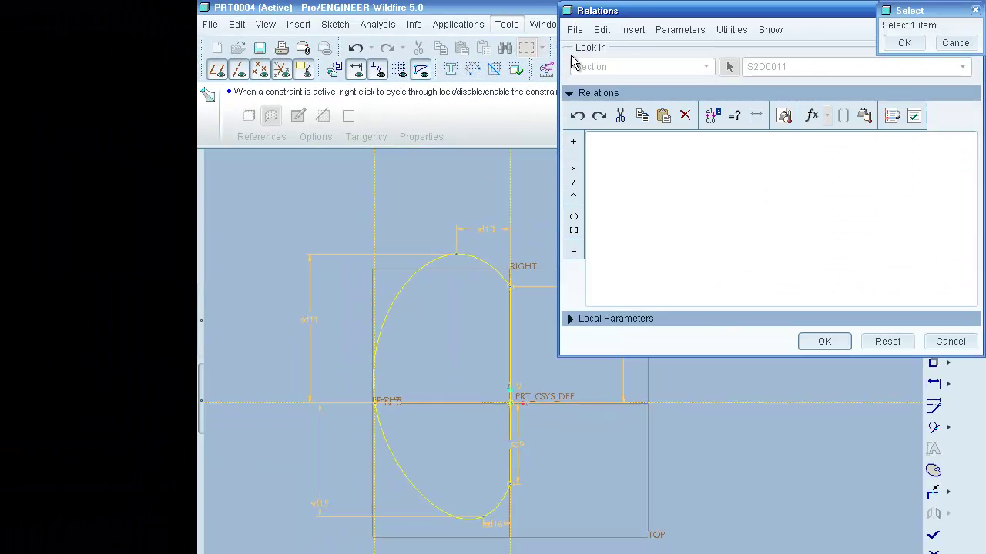
{"action": "left_click_drag", "start_coordinate": [628, 17], "coordinate": [661, 23]}
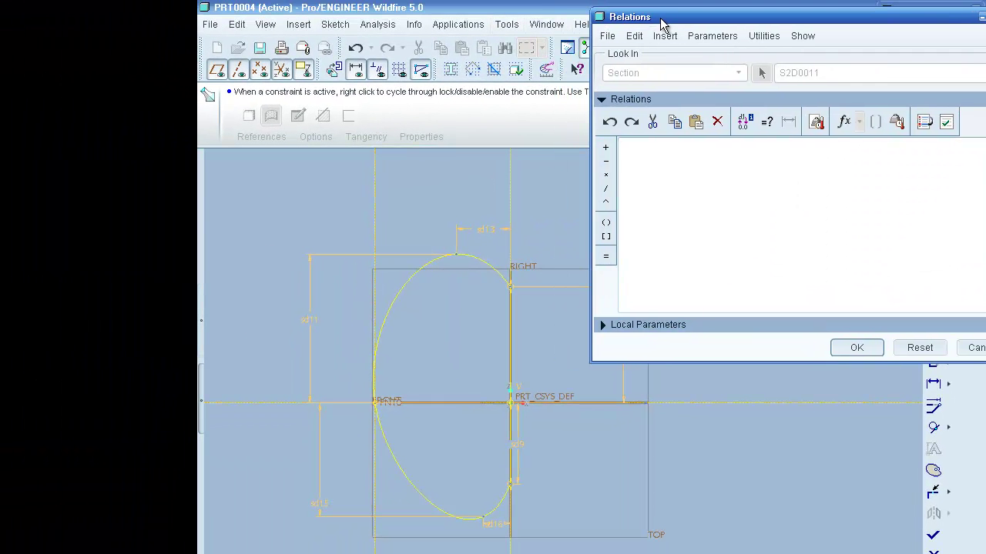
{"action": "left_click_drag", "start_coordinate": [722, 16], "coordinate": [594, 15]}
{"action": "left_click", "coordinate": [870, 352]}
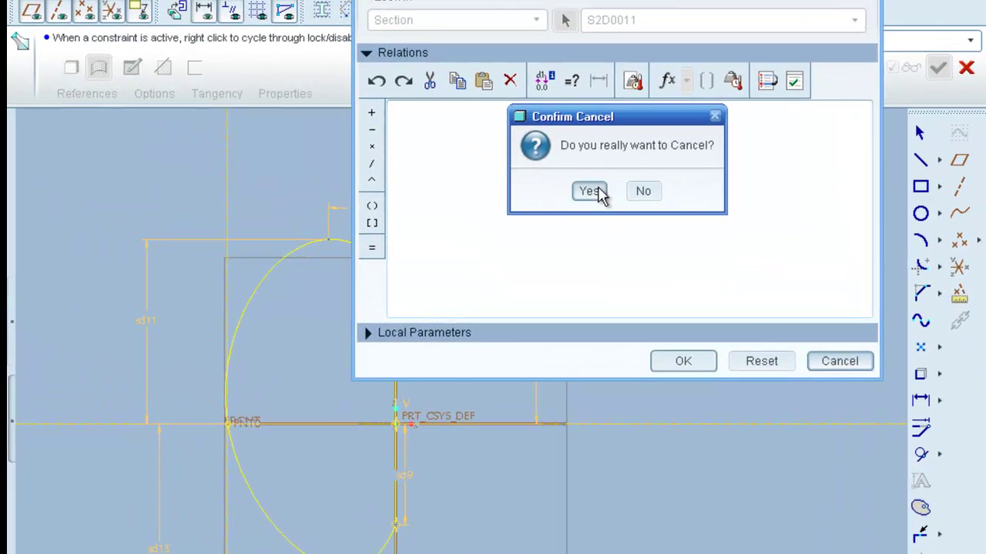
{"action": "left_click", "coordinate": [640, 208]}
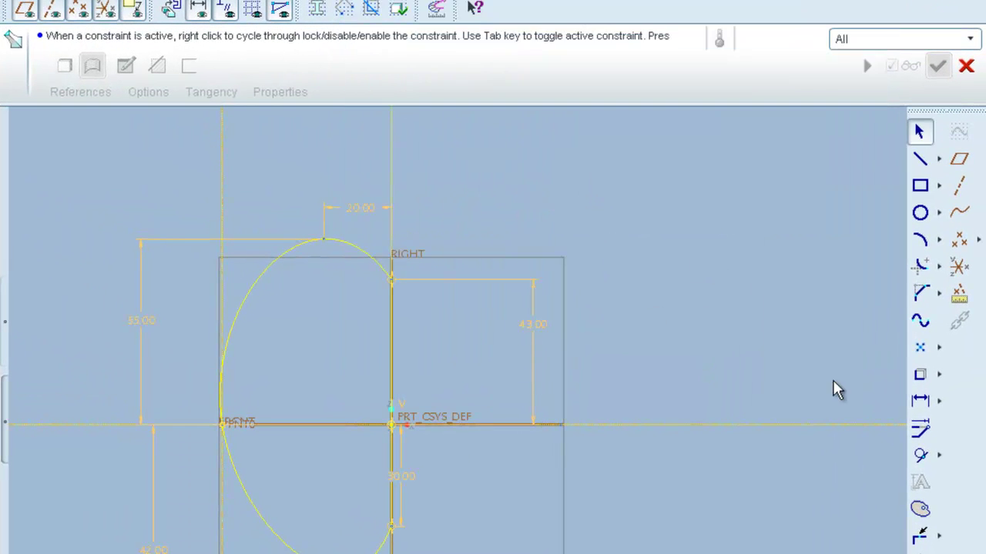
- Finish the section sketch and create the variable section sweep as a surface
{"action": "left_click", "coordinate": [867, 65]}
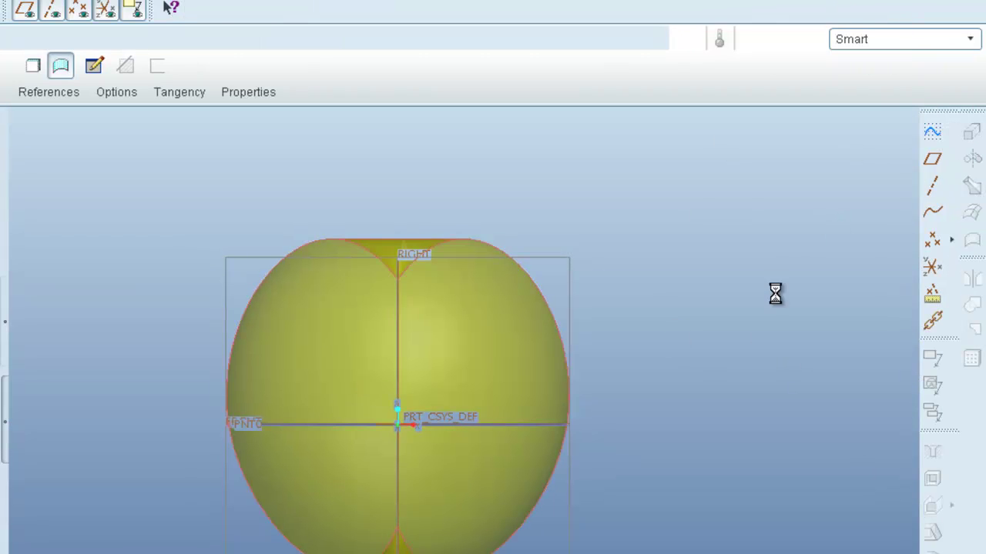
{"action": "left_click", "coordinate": [706, 399]}
{"action": "middle_click_drag", "start_coordinate": [706, 399], "coordinate": [601, 362]}
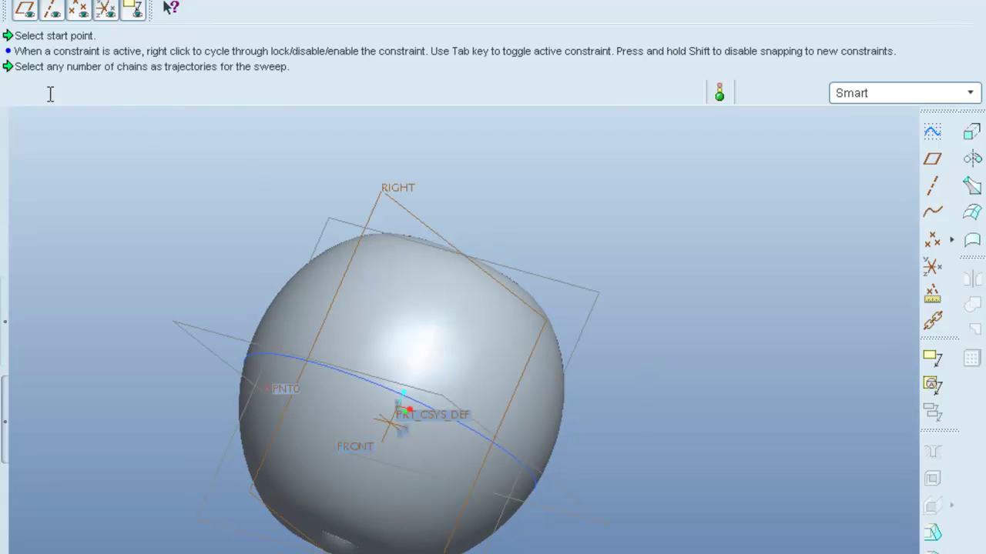
- Reopen the definition of Var Sect Sweep 1 and edit its section sketch
{"action": "left_click", "coordinate": [4, 331]}
{"action": "left_click", "coordinate": [107, 281]}
{"action": "right_click", "coordinate": [112, 281]}
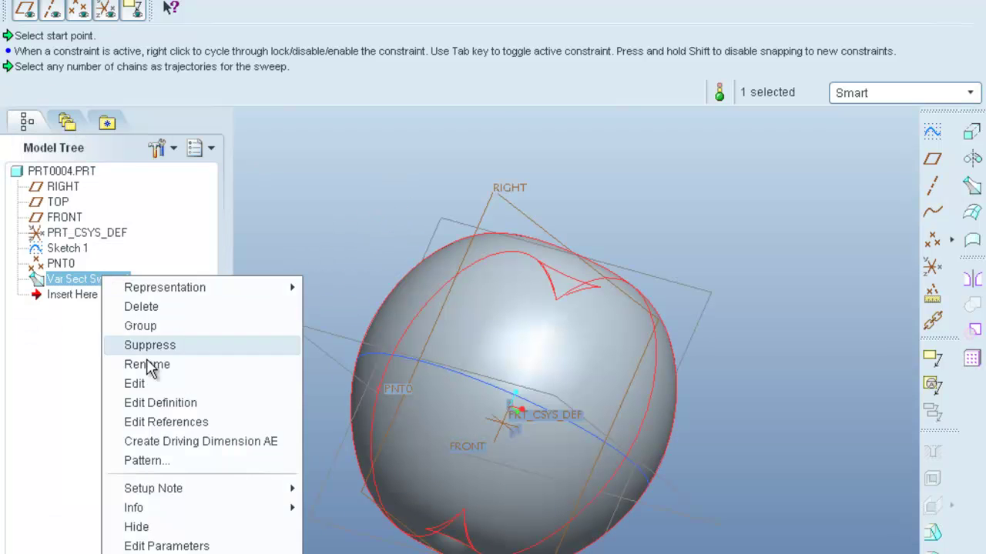
{"action": "left_click", "coordinate": [159, 401]}
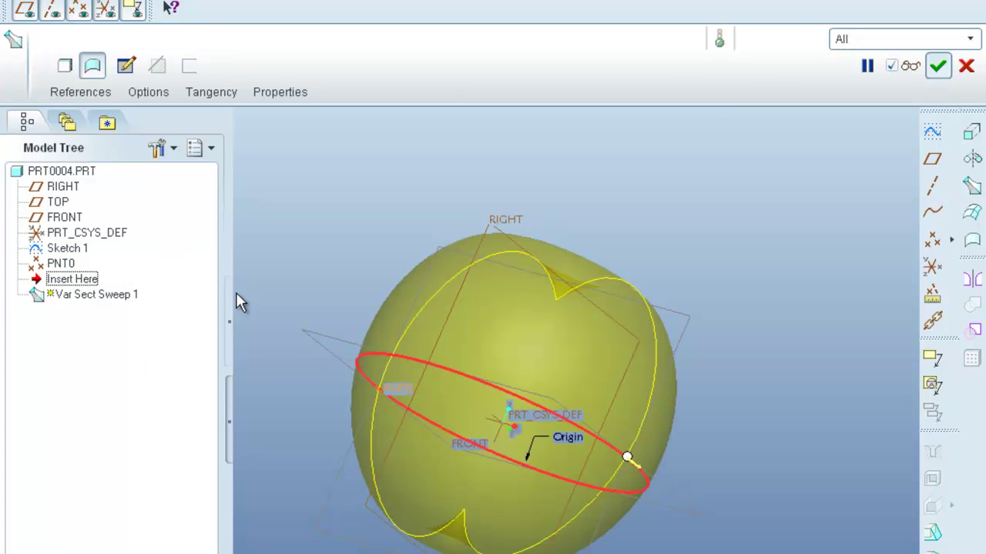
{"action": "left_click", "coordinate": [228, 322]}
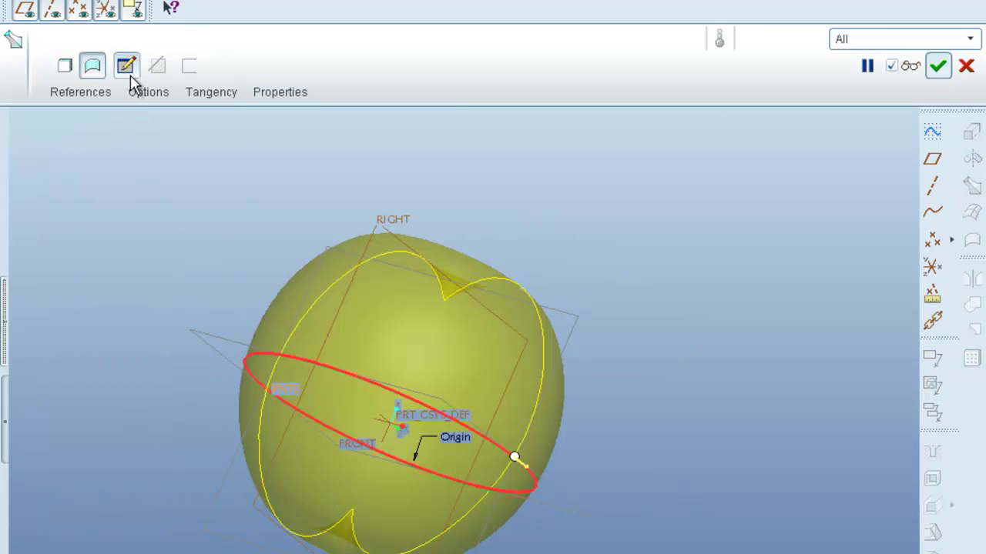
{"action": "left_click", "coordinate": [128, 73]}
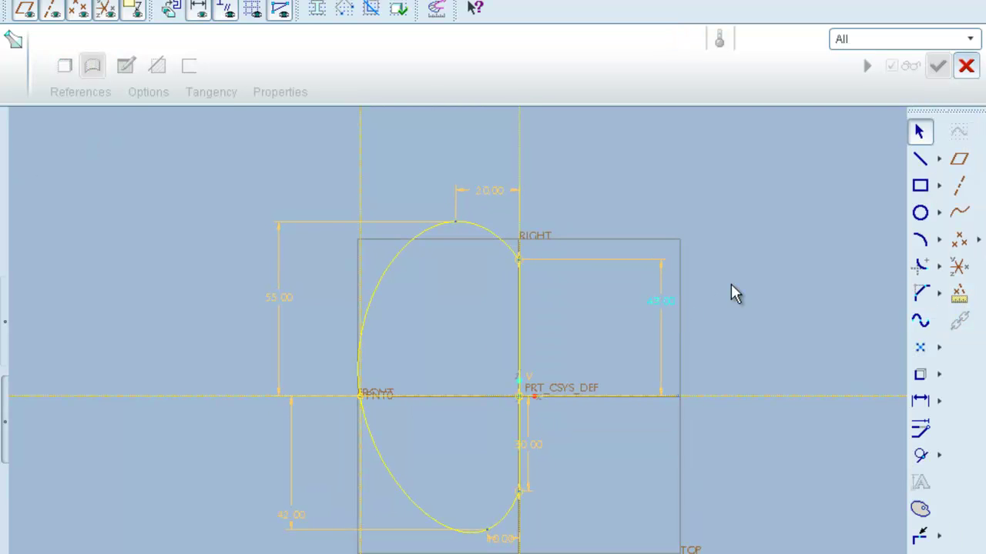
- Add the section relations sd11=55+2*sin(360*trajpar*5) and sd15=42+1*sin(360*trajpar*5)
{"action": "middle_click_drag", "start_coordinate": [733, 275], "coordinate": [625, 274]}
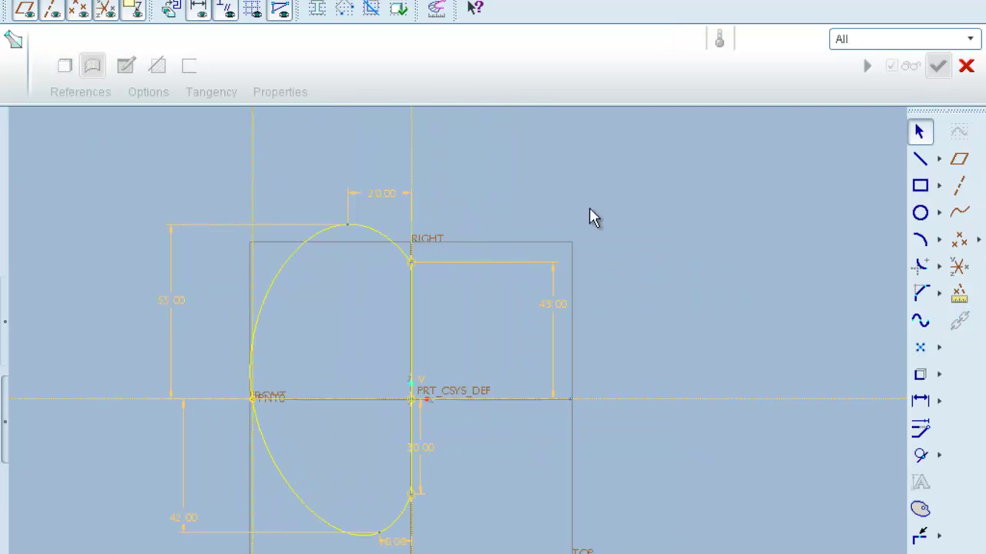
{"action": "left_click", "coordinate": [383, 2]}
{"action": "left_click", "coordinate": [396, 1]}
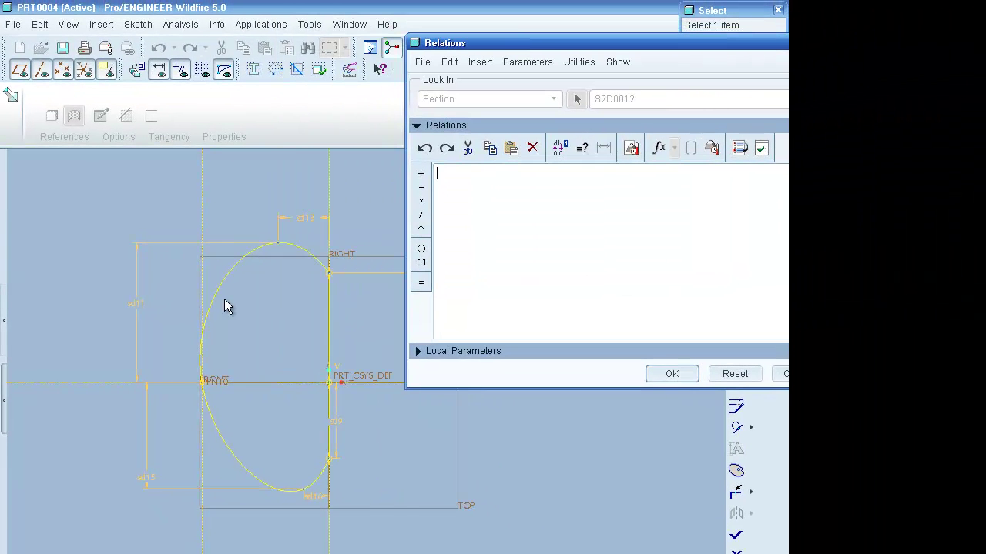
{"action": "scroll", "coordinate": [304, 259], "scroll_direction": "down", "scroll_amount": 2}
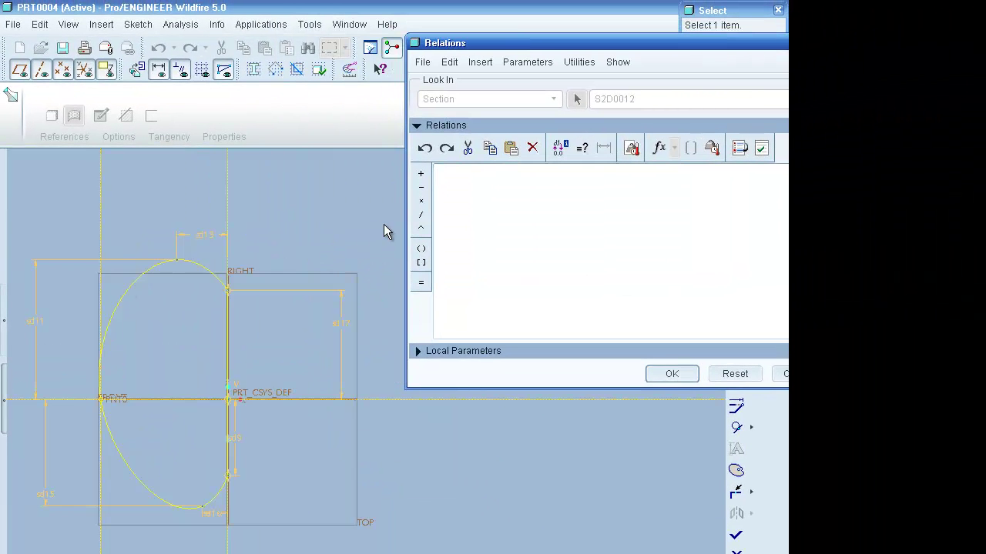
{"action": "left_click", "coordinate": [34, 321]}
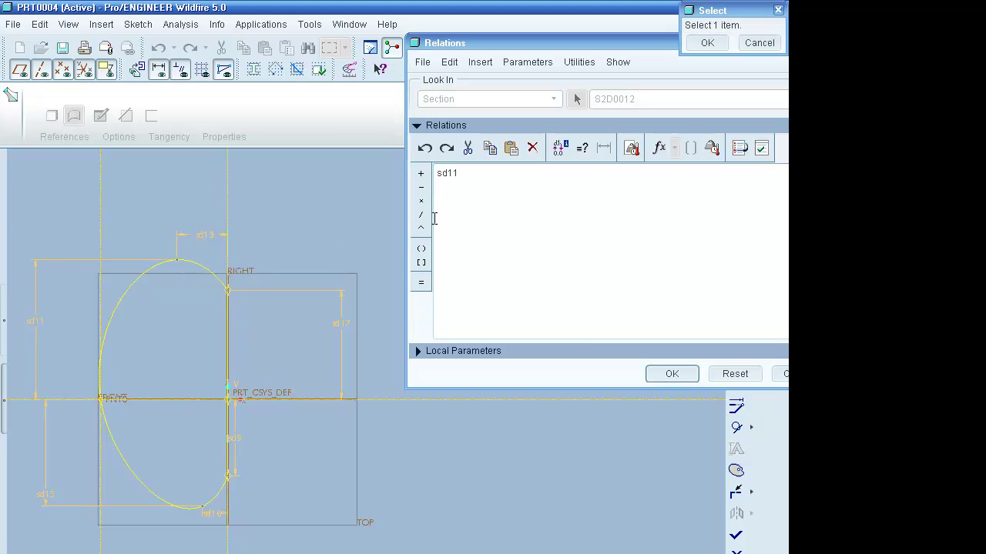
{"action": "left_click", "coordinate": [479, 181]}
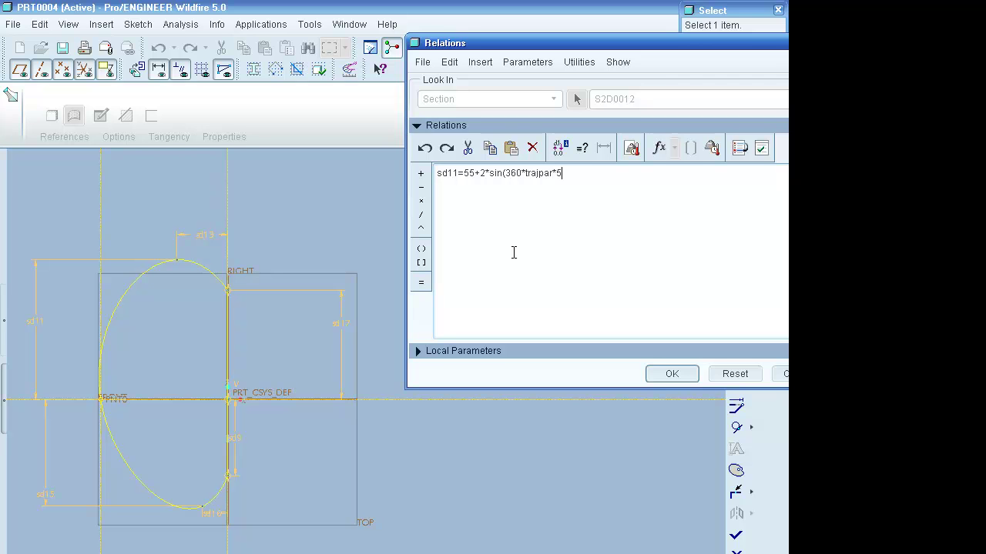
{"action": "type", "text": ")"}
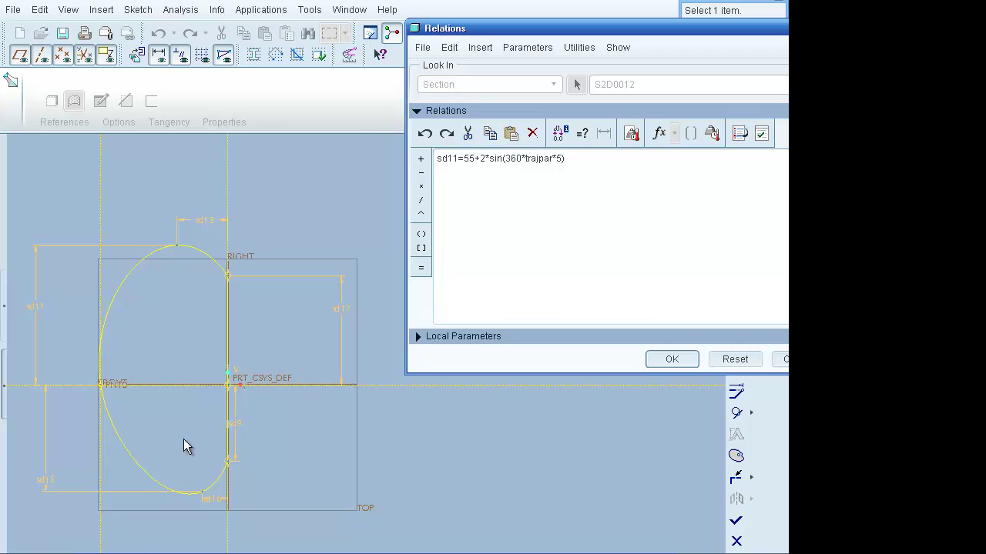
{"action": "left_click", "coordinate": [46, 484]}
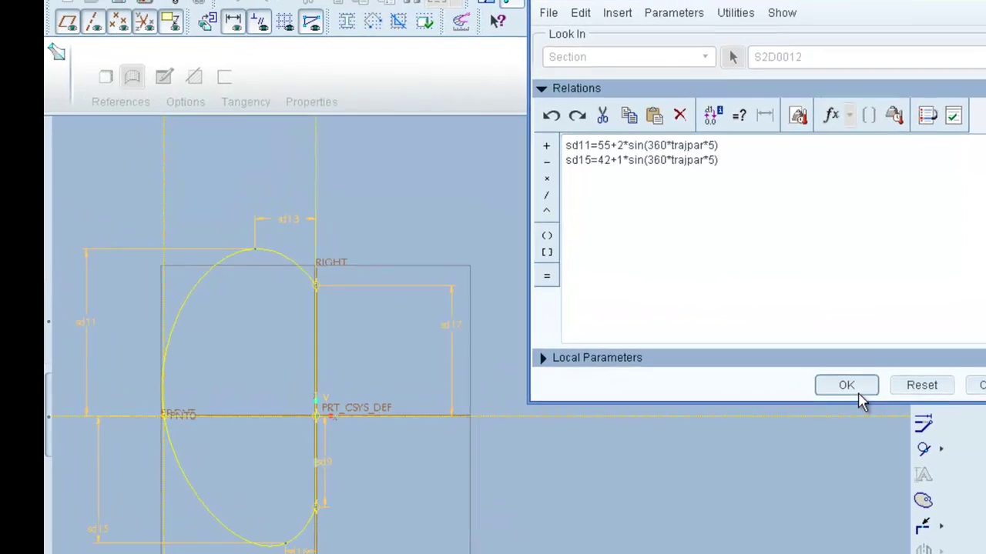
{"action": "left_click", "coordinate": [871, 377]}
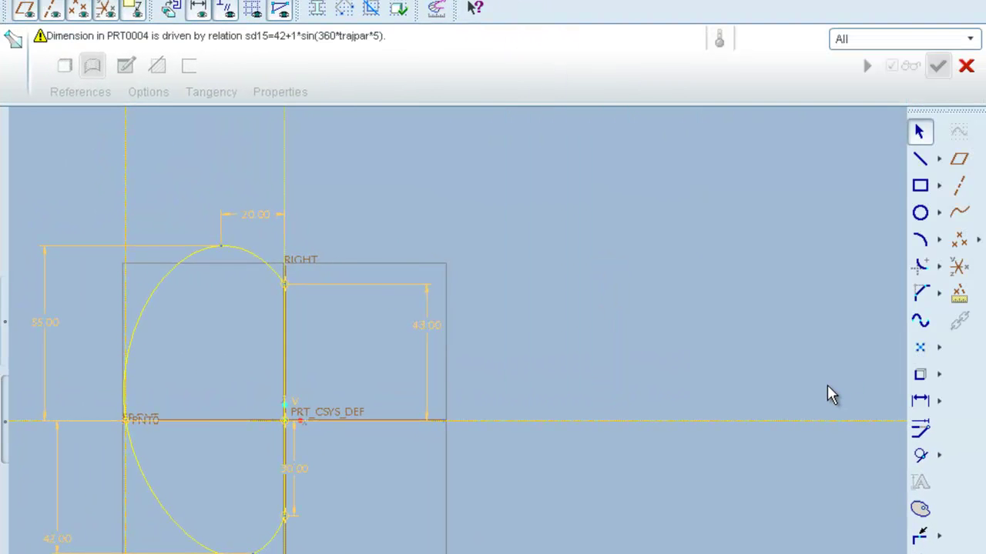
- Finish the relation-driven section and complete the redefinition of the variable section sweep
{"action": "scroll", "coordinate": [730, 402], "scroll_direction": "down", "scroll_amount": 2}
{"action": "left_click", "coordinate": [865, 66]}
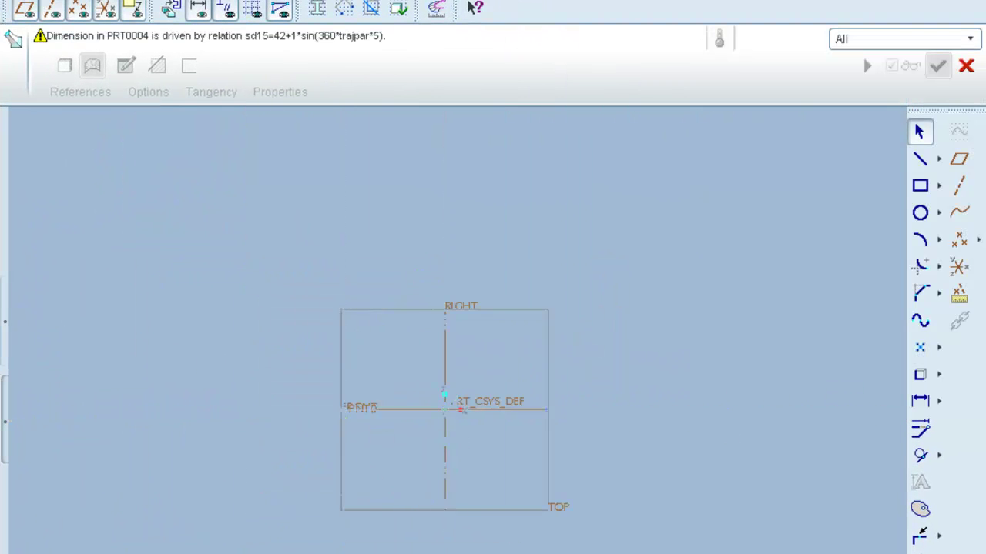
{"action": "middle_click_drag", "start_coordinate": [727, 245], "coordinate": [726, 314]}
{"action": "scroll", "coordinate": [492, 521], "scroll_direction": "down", "scroll_amount": 3}
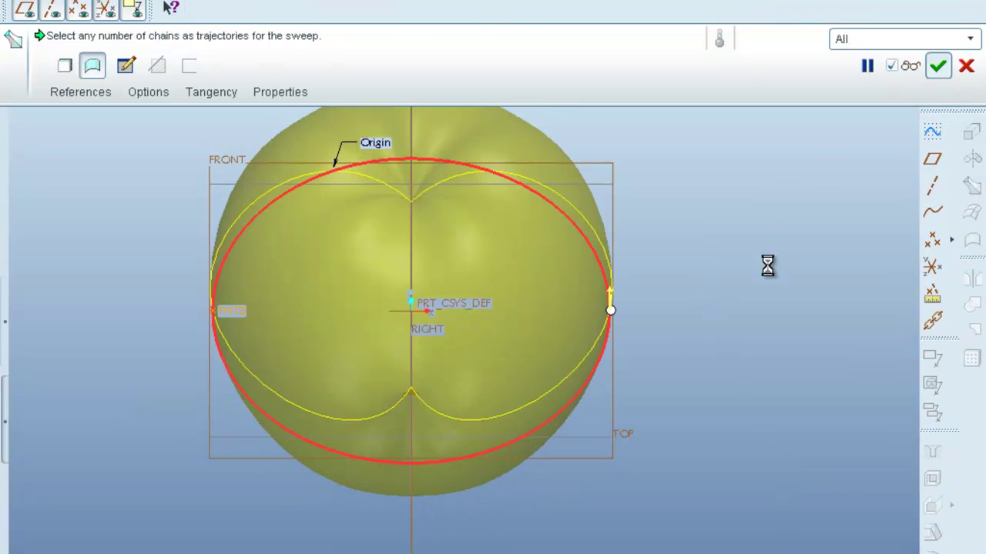
{"action": "left_click", "coordinate": [785, 353]}
{"action": "scroll", "coordinate": [780, 353], "scroll_direction": "up", "scroll_amount": 2}
{"action": "middle_click_drag", "start_coordinate": [780, 355], "coordinate": [572, 270]}
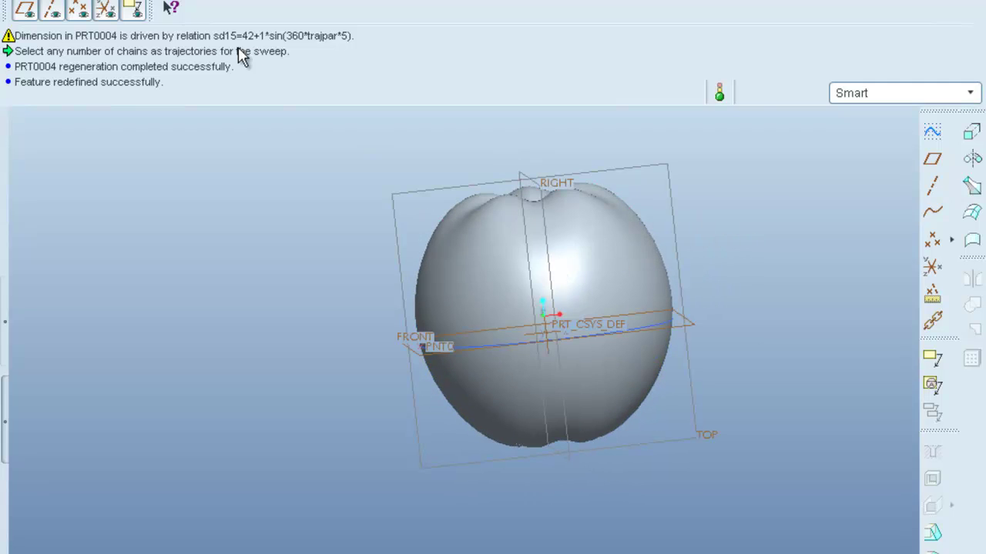
{"action": "key", "text": "alt+i"}
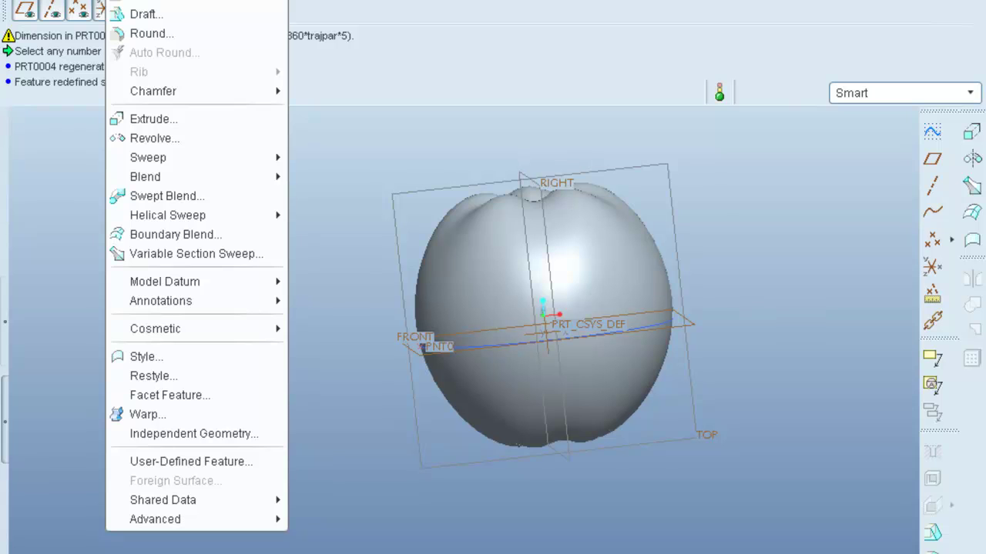
{"action": "key", "text": "Left"}
{"action": "key", "text": "Left"}
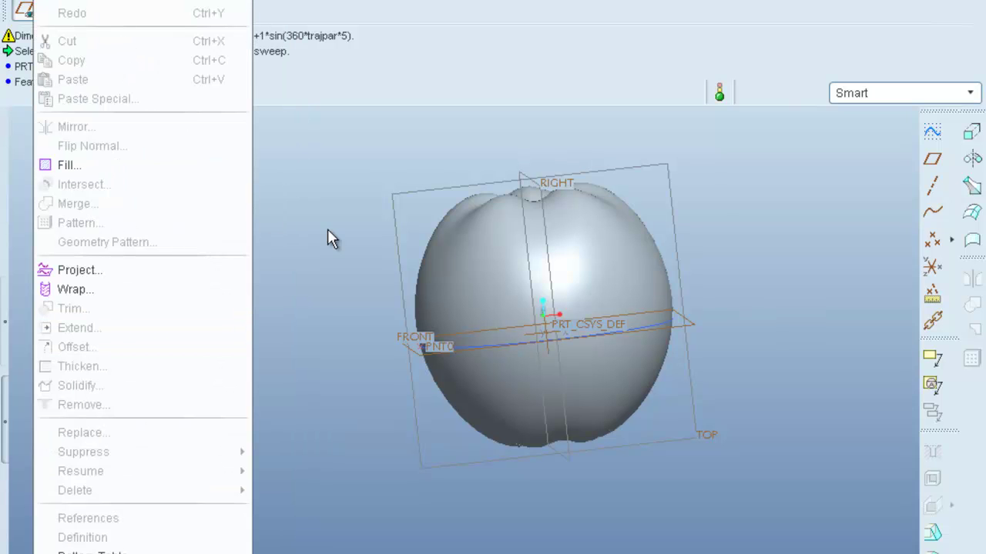
{"action": "key", "text": "Escape"}
{"action": "middle_click_drag", "start_coordinate": [847, 275], "coordinate": [739, 316]}
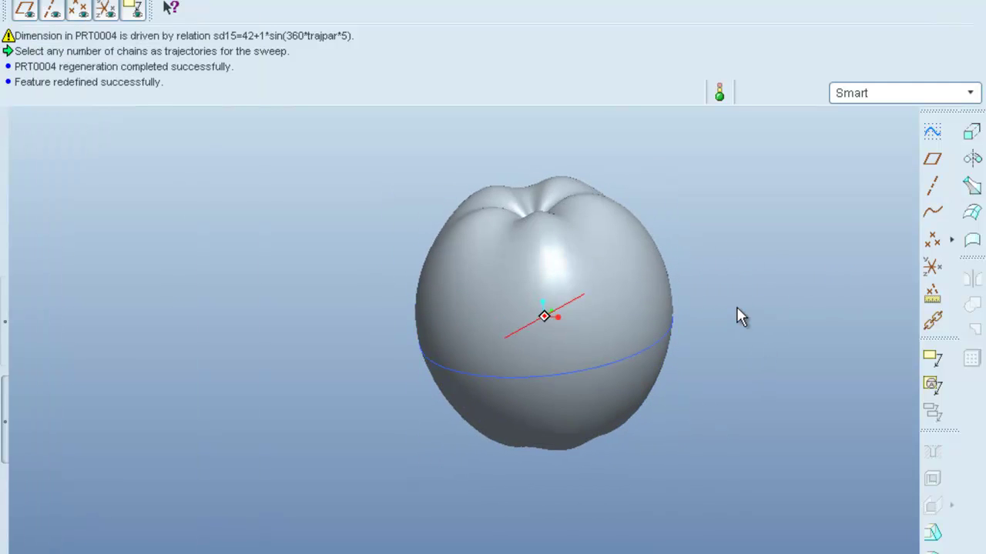
- Reopen the definition of Var Sect Sweep 1 and edit its section sketch with the model tree collapsed
{"action": "scroll", "coordinate": [585, 204], "scroll_direction": "down", "scroll_amount": 3}
{"action": "middle_click_drag", "start_coordinate": [585, 214], "coordinate": [537, 204]}
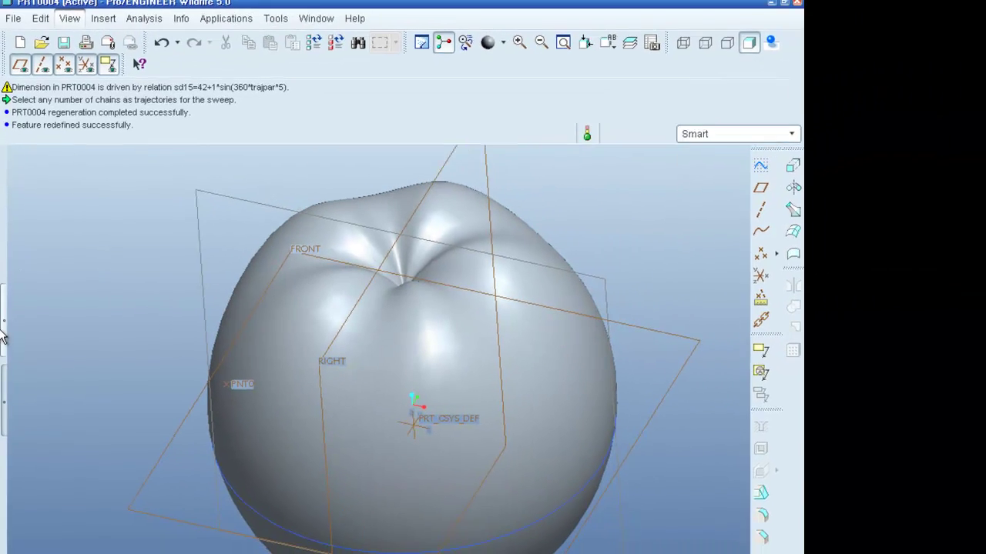
{"action": "left_click", "coordinate": [5, 322]}
{"action": "left_click", "coordinate": [70, 287]}
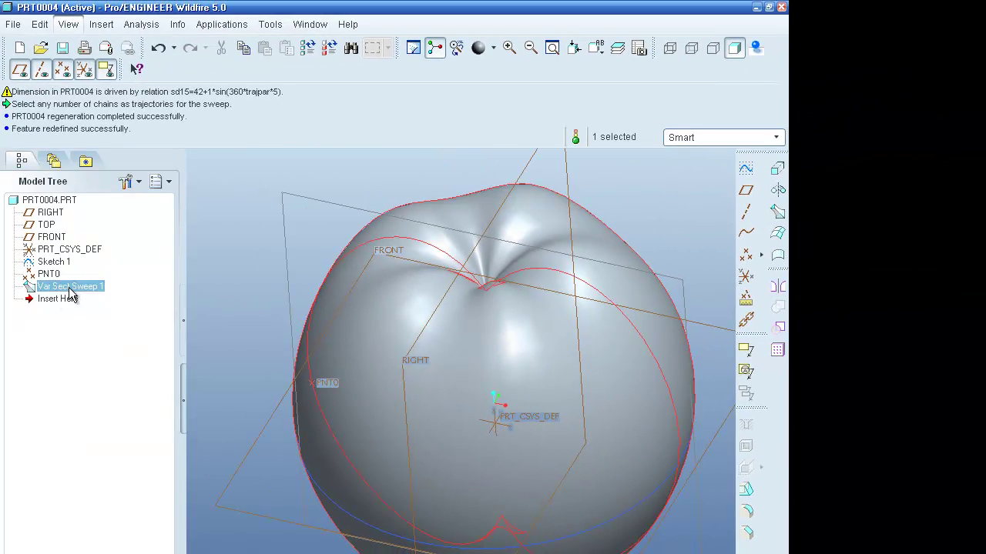
{"action": "right_click", "coordinate": [68, 287]}
{"action": "left_click", "coordinate": [123, 391]}
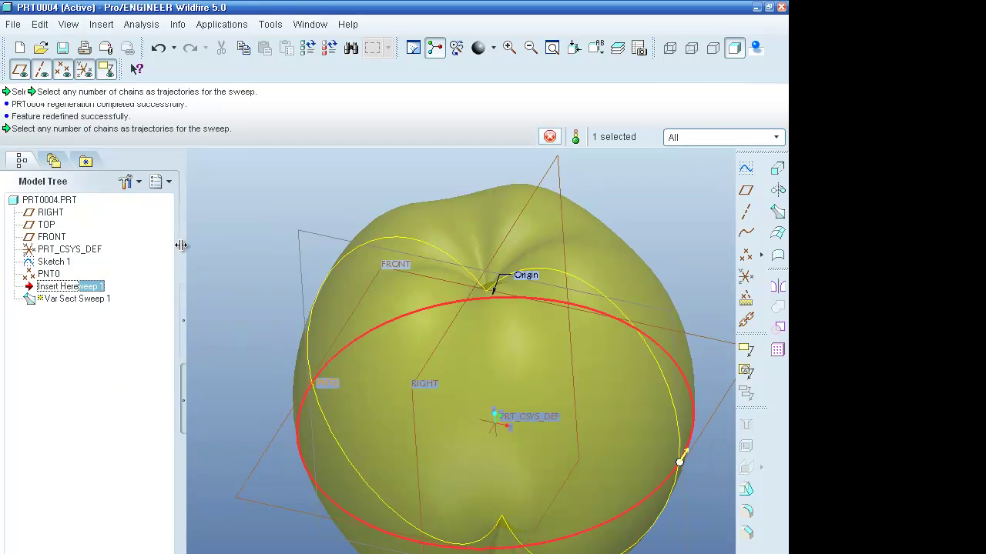
{"action": "left_click", "coordinate": [101, 115]}
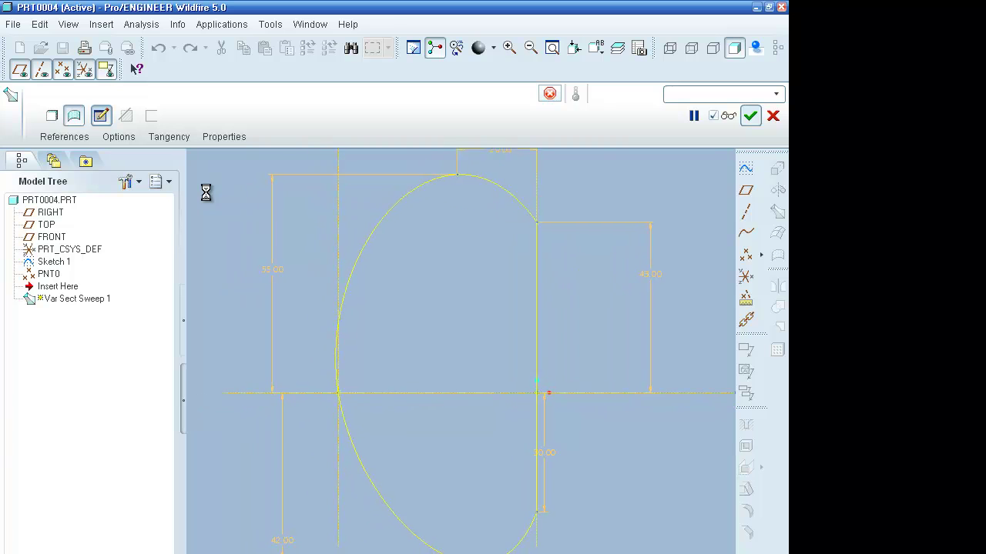
{"action": "left_click", "coordinate": [183, 316]}
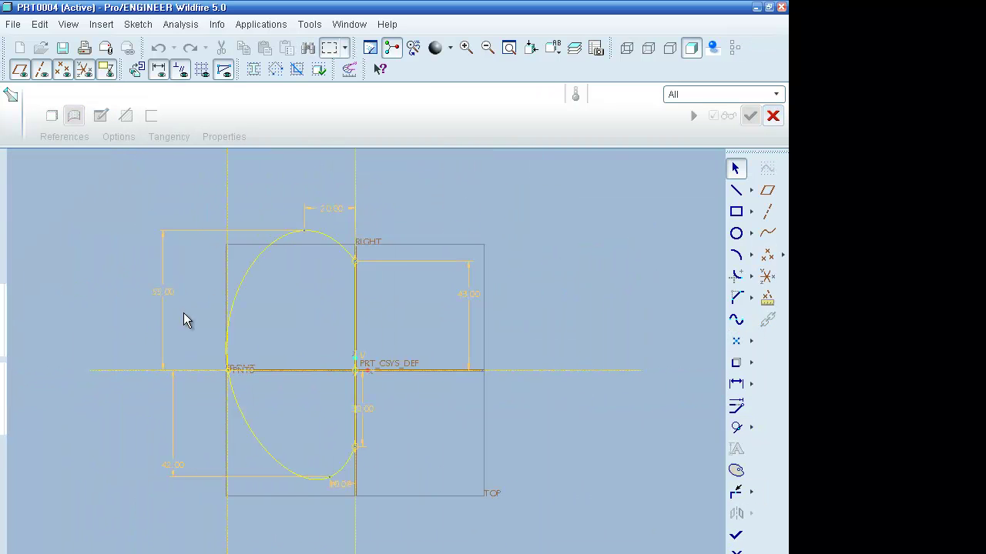
- Change the section relations to sd11=55+2*sin(360*trajpar*7) and sd15=42+1*sin(360*trajpar*7)
{"action": "left_click", "coordinate": [310, 25]}
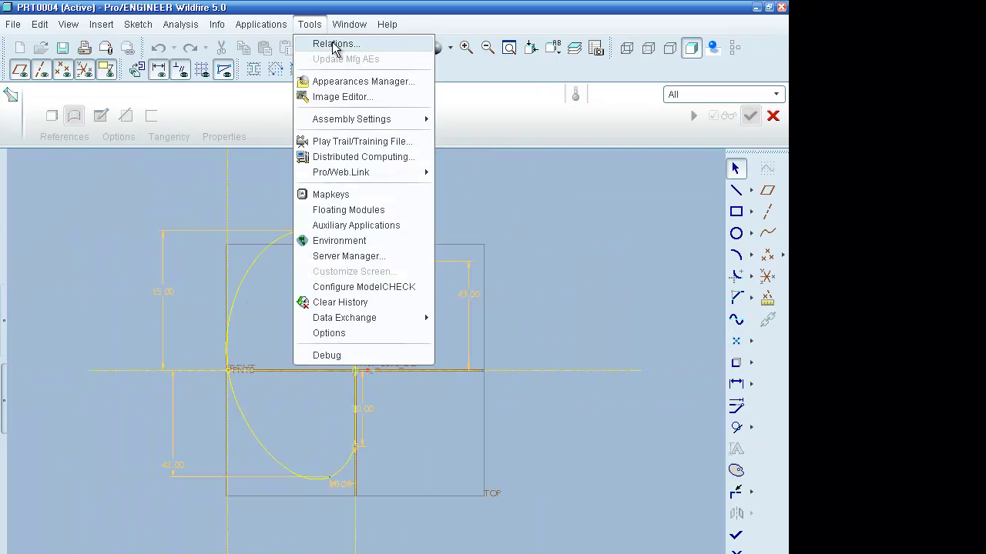
{"action": "left_click", "coordinate": [331, 42]}
{"action": "scroll", "coordinate": [108, 264], "scroll_direction": "up", "scroll_amount": 3}
{"action": "scroll", "coordinate": [269, 238], "scroll_direction": "down", "scroll_amount": 4}
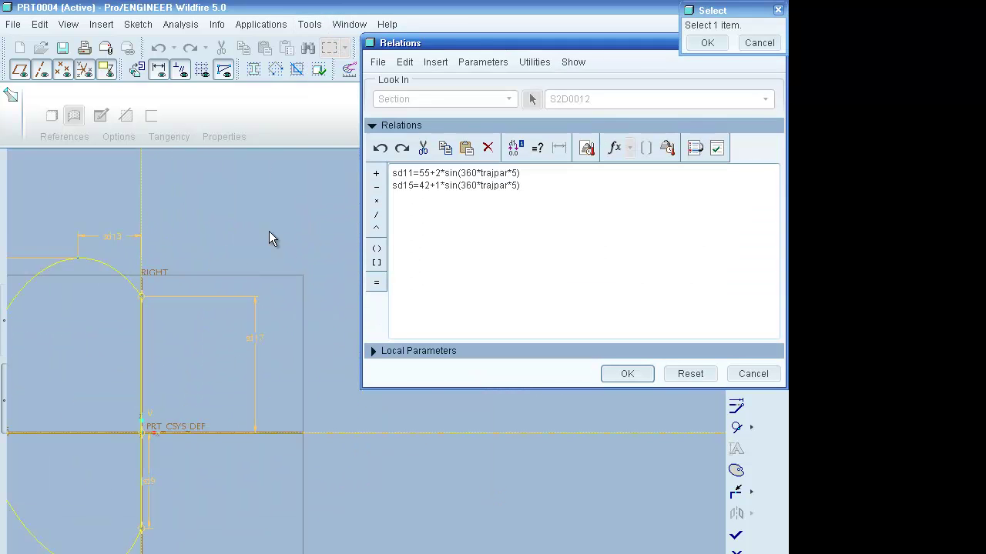
{"action": "mouse_move", "coordinate": [203, 246]}
{"action": "middle_mouse_down"}
{"action": "mouse_move", "coordinate": [248, 246]}
{"action": "mouse_move", "coordinate": [266, 224]}
{"action": "middle_mouse_up"}
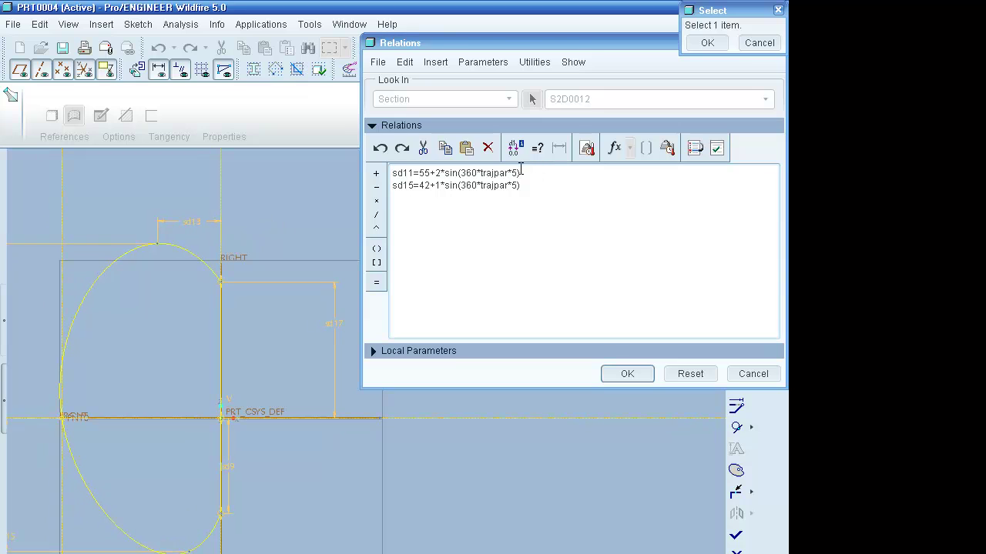
{"action": "left_click", "coordinate": [526, 173]}
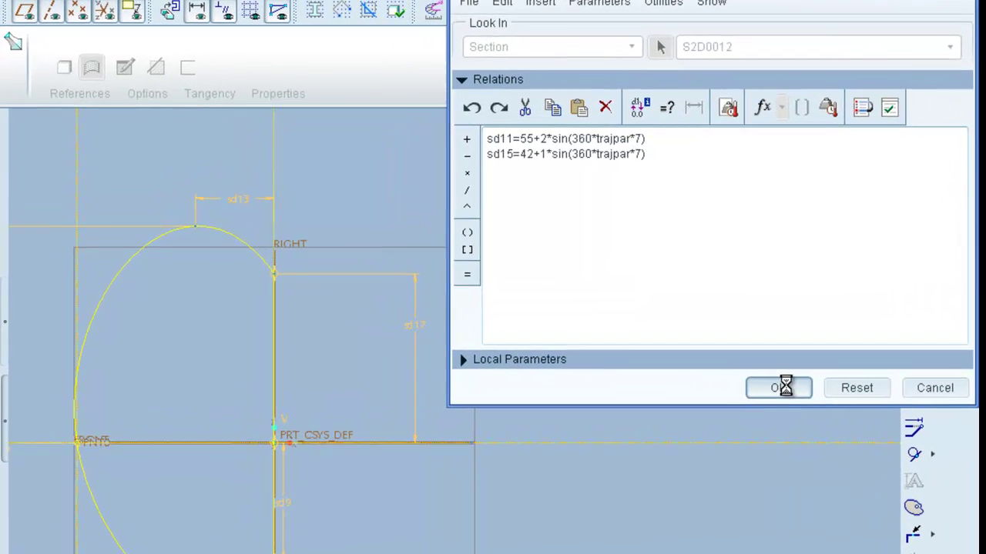
{"action": "left_click", "coordinate": [627, 373]}
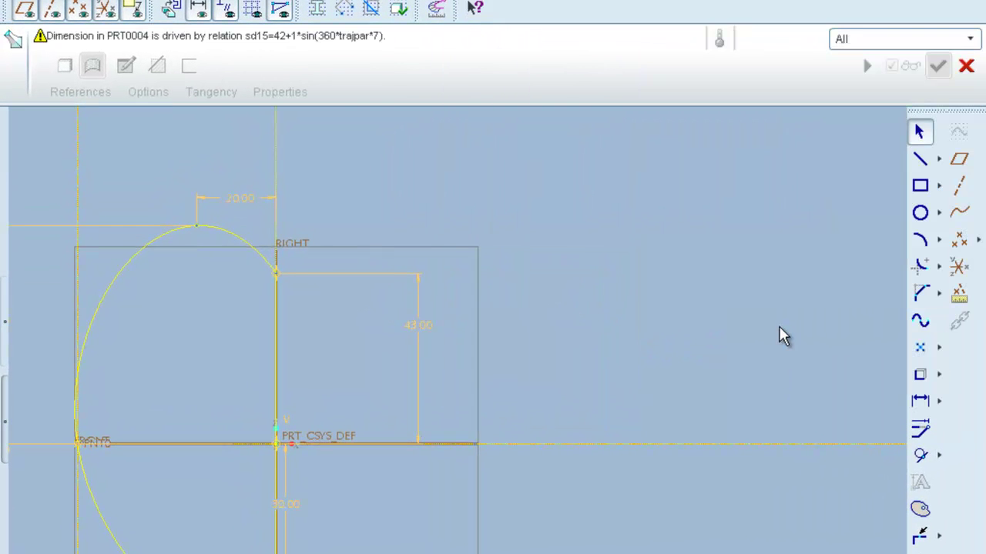
- Finish the edited section sketch and complete the redefinition of the variable section sweep
{"action": "left_click", "coordinate": [864, 63]}
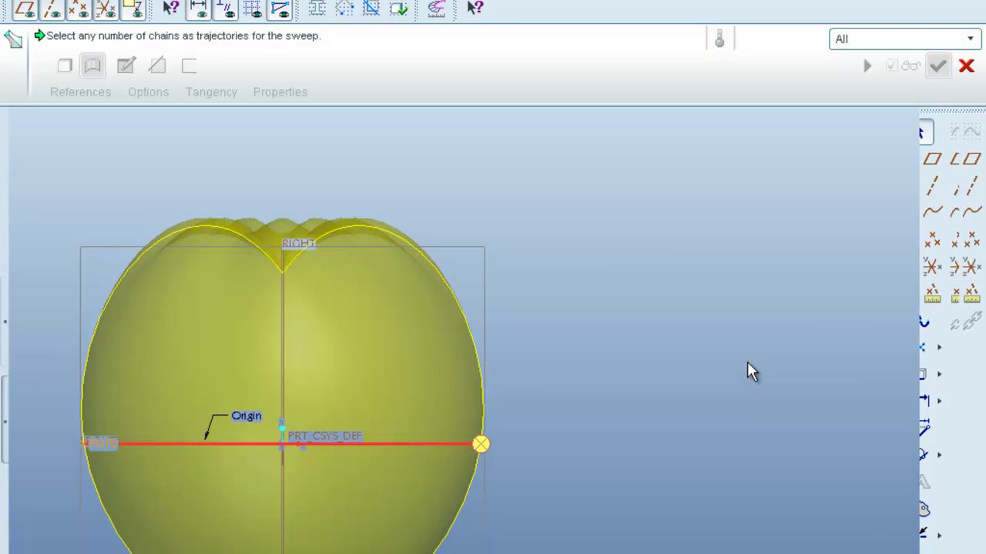
{"action": "middle_click", "coordinate": [646, 267]}
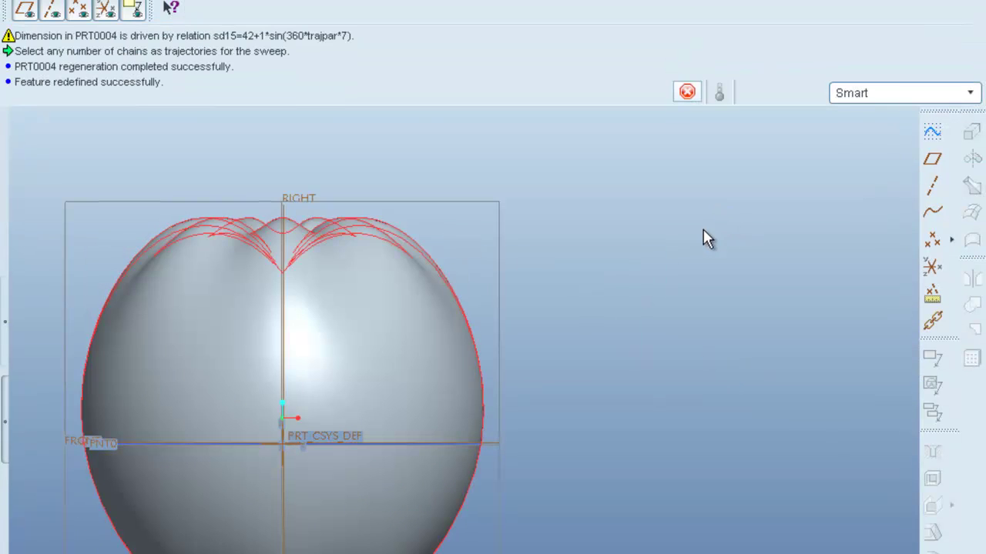
- Examine the lobes around the hollow and the overall shape of the swept body from several angles and distances
{"action": "middle_click_drag", "start_coordinate": [605, 298], "coordinate": [615, 355]}
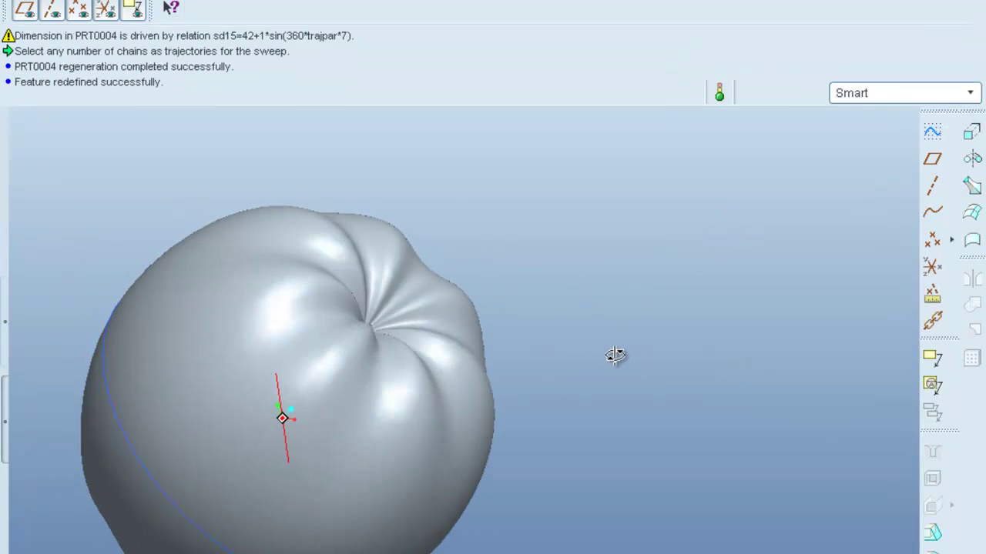
{"action": "scroll", "coordinate": [345, 262], "scroll_direction": "down", "scroll_amount": 2}
{"action": "scroll", "coordinate": [528, 268], "scroll_direction": "down", "scroll_amount": 1}
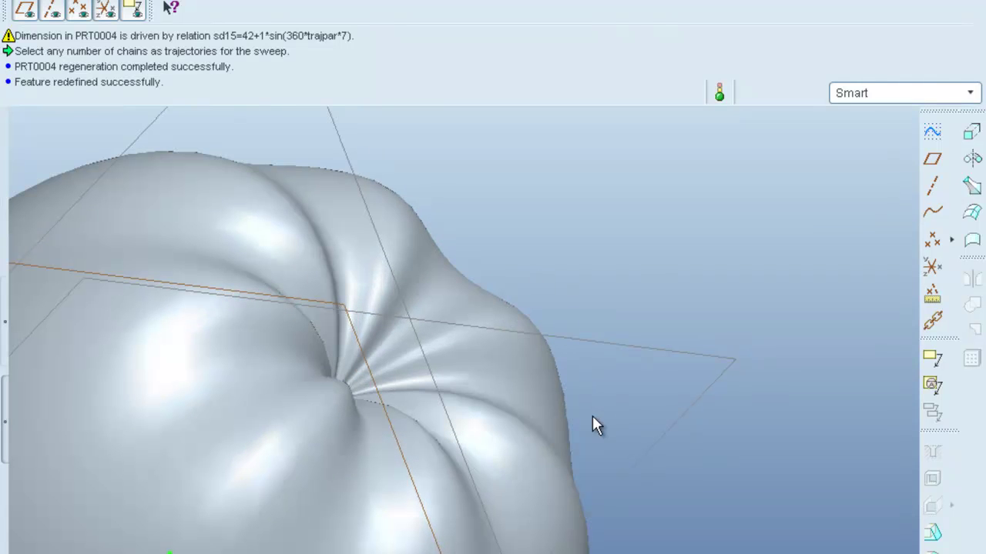
{"action": "middle_click_drag", "start_coordinate": [785, 330], "coordinate": [739, 275]}
{"action": "scroll", "coordinate": [714, 303], "scroll_direction": "down", "scroll_amount": 5}
{"action": "scroll", "coordinate": [736, 285], "scroll_direction": "up", "scroll_amount": 5}
{"action": "scroll", "coordinate": [743, 328], "scroll_direction": "up", "scroll_amount": 5}
{"action": "middle_click_drag", "start_coordinate": [748, 326], "coordinate": [703, 398]}
{"action": "mouse_move", "coordinate": [588, 372]}
{"action": "middle_mouse_down"}
{"action": "mouse_move", "coordinate": [577, 283]}
{"action": "mouse_move", "coordinate": [579, 369]}
{"action": "middle_mouse_up"}
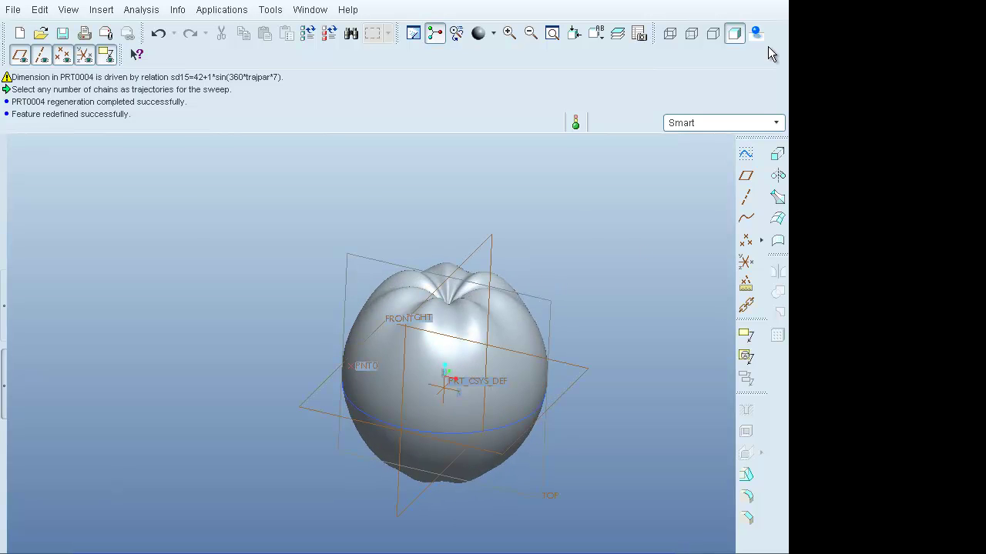
- Display the model tree to access Var Sect Sweep 1
{"action": "left_click", "coordinate": [3, 306]}
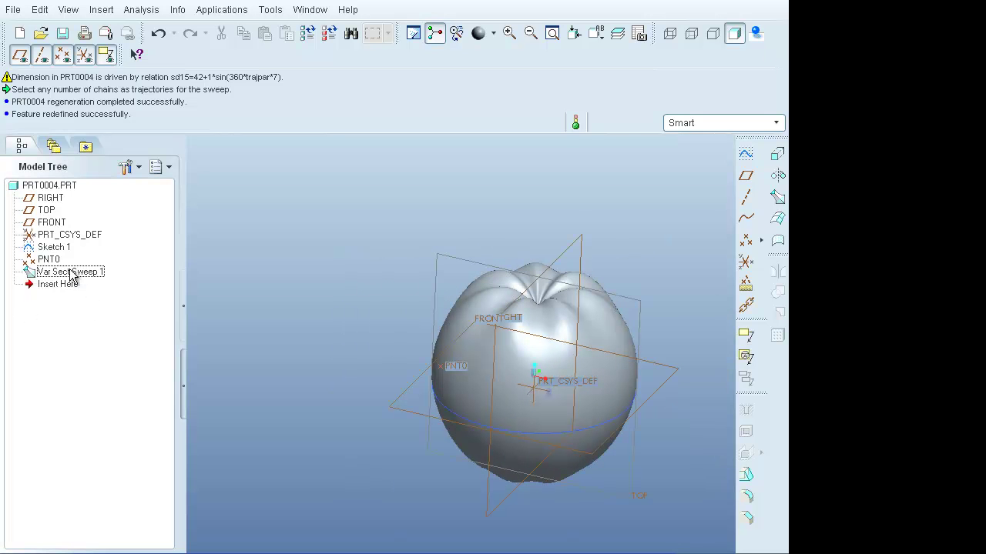